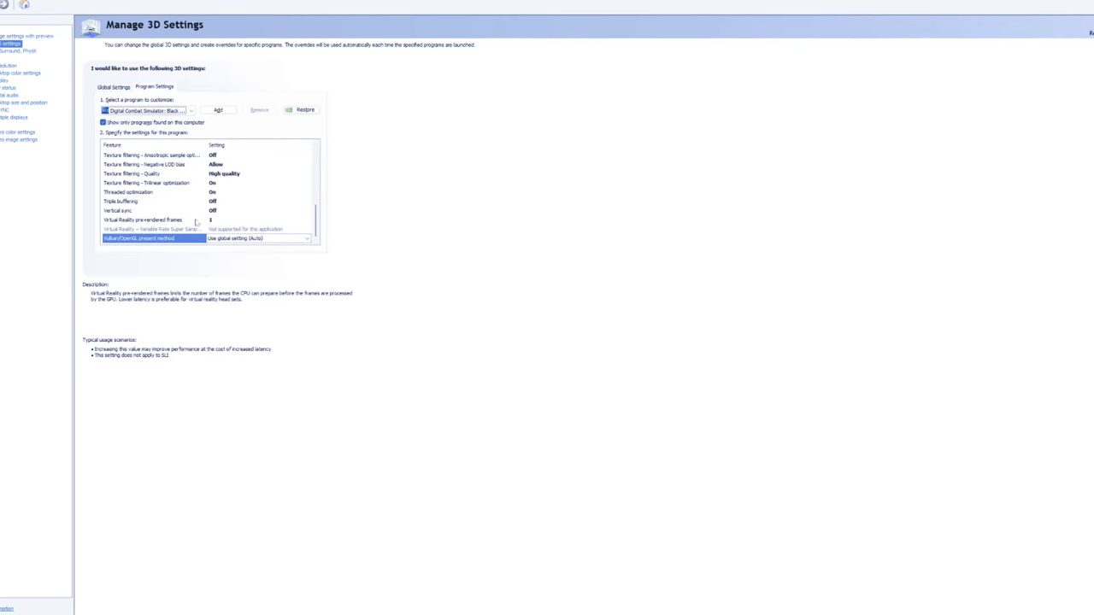
# Set texture filtering trilinear optimization to Off for the Digital Combat Simulator program profile.
pyautogui.click(211, 191)
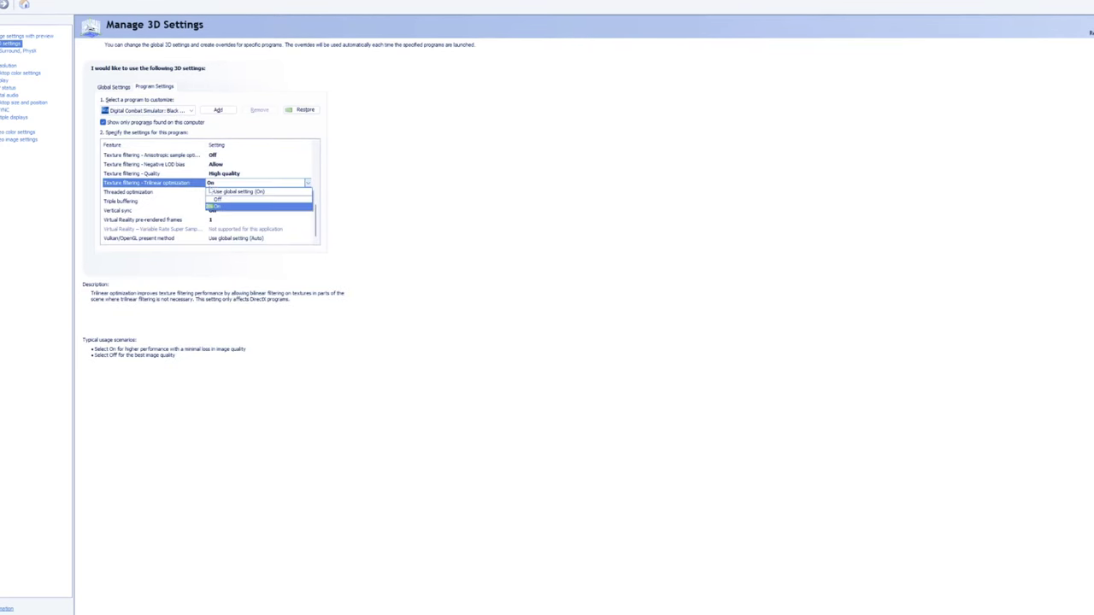
pyautogui.click(220, 193)
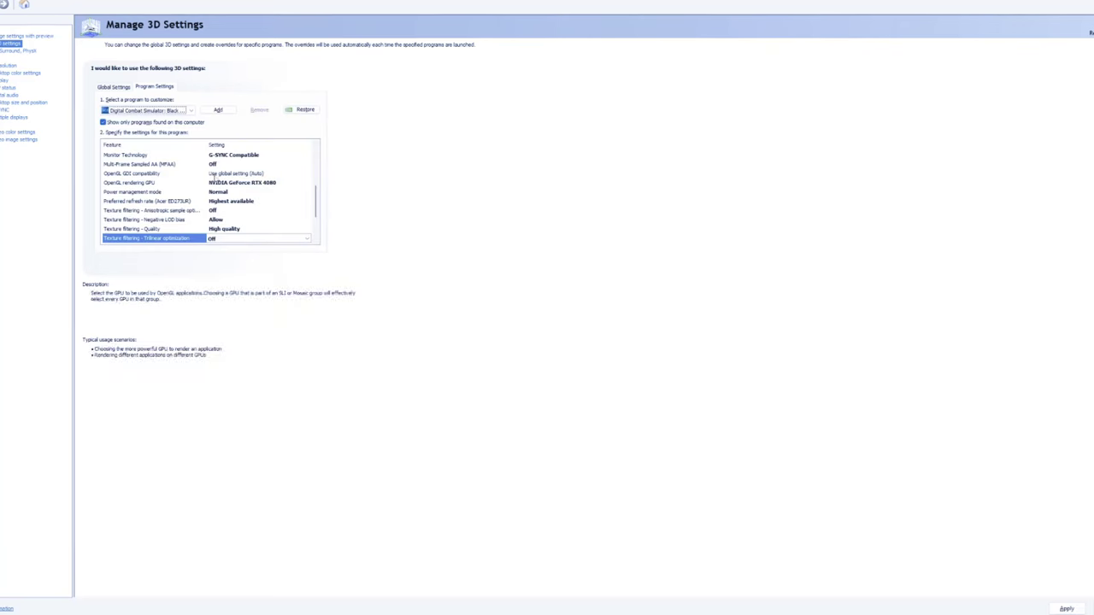
pyautogui.scroll(1, 242, 181)
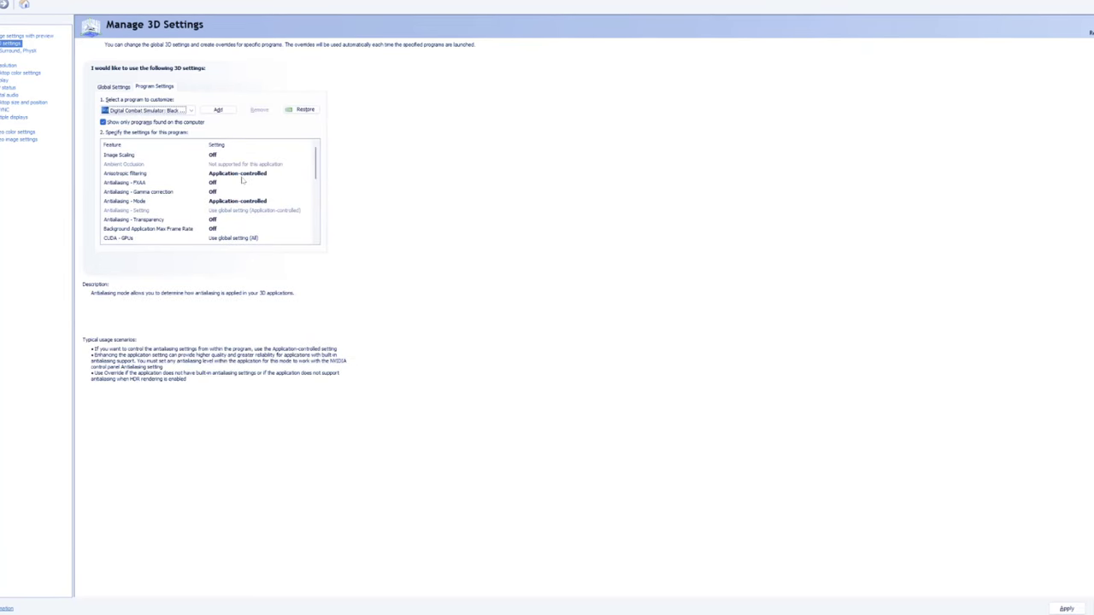
pyautogui.scroll(-6, 228, 209)
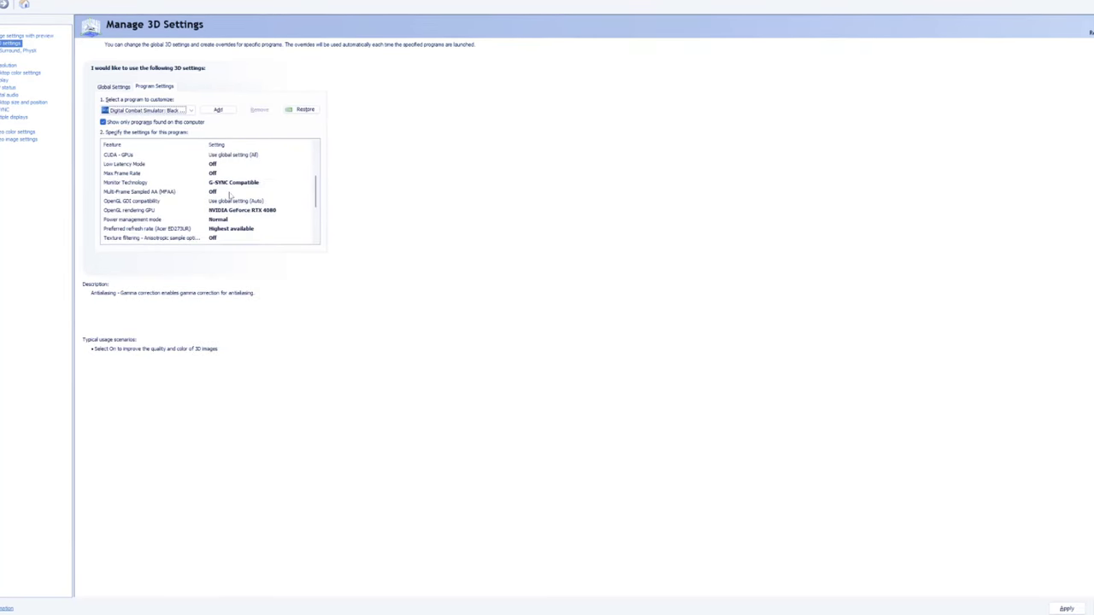
# Choose an option for the Vulkan/OpenGL present method, check the remaining program settings, and apply the changes.
pyautogui.click(134, 210)
pyautogui.scroll(-1, 135, 209)
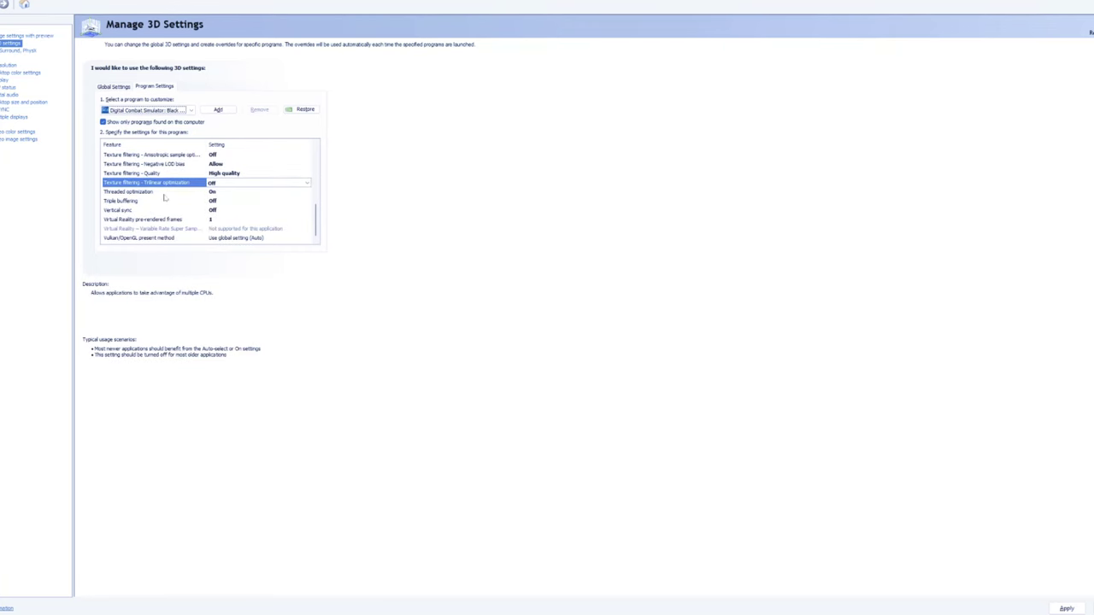
pyautogui.click(248, 237)
pyautogui.click(229, 272)
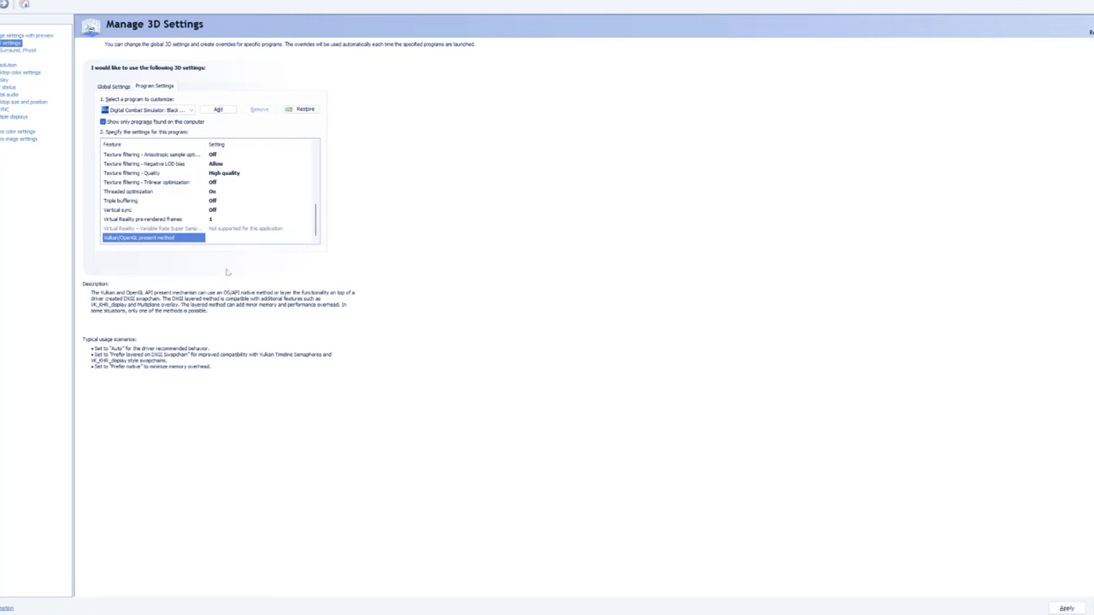
pyautogui.scroll(4, 266, 190)
pyautogui.scroll(2, 266, 190)
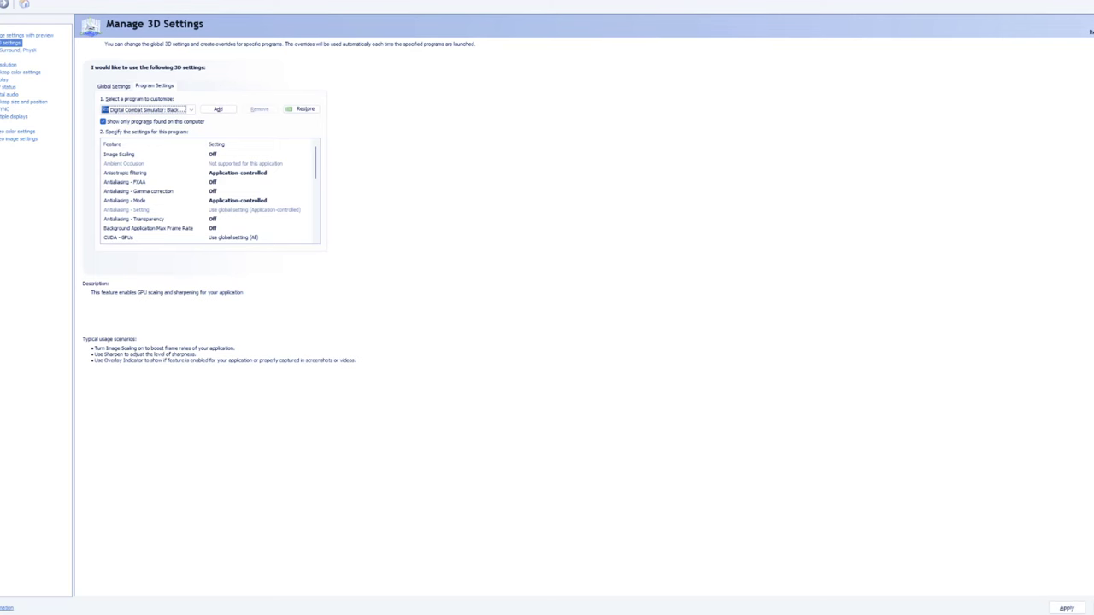
pyautogui.click(1067, 608)
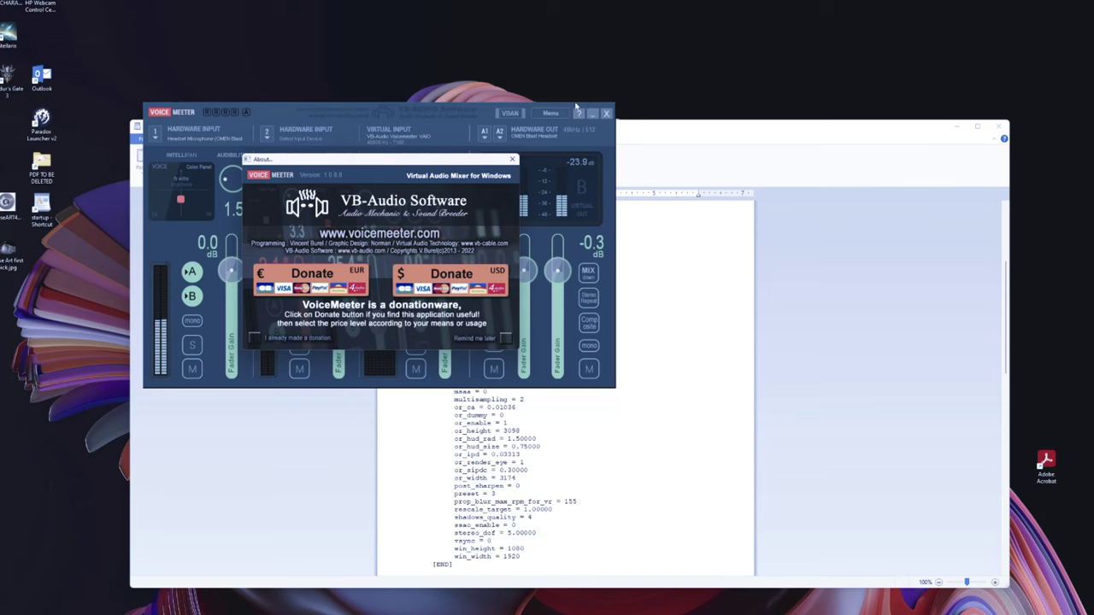
# Dismiss the VoiceMeeter window and set detail_rt_res to 3098 in the graphics section of startup.cfg in WordPad.
pyautogui.click(594, 116)
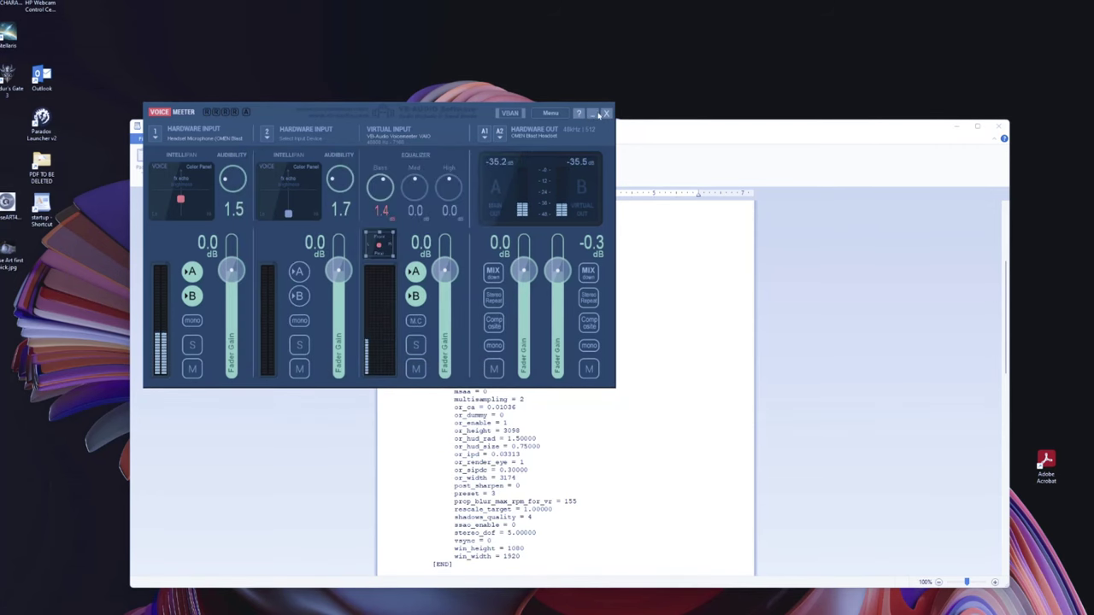
pyautogui.click(607, 113)
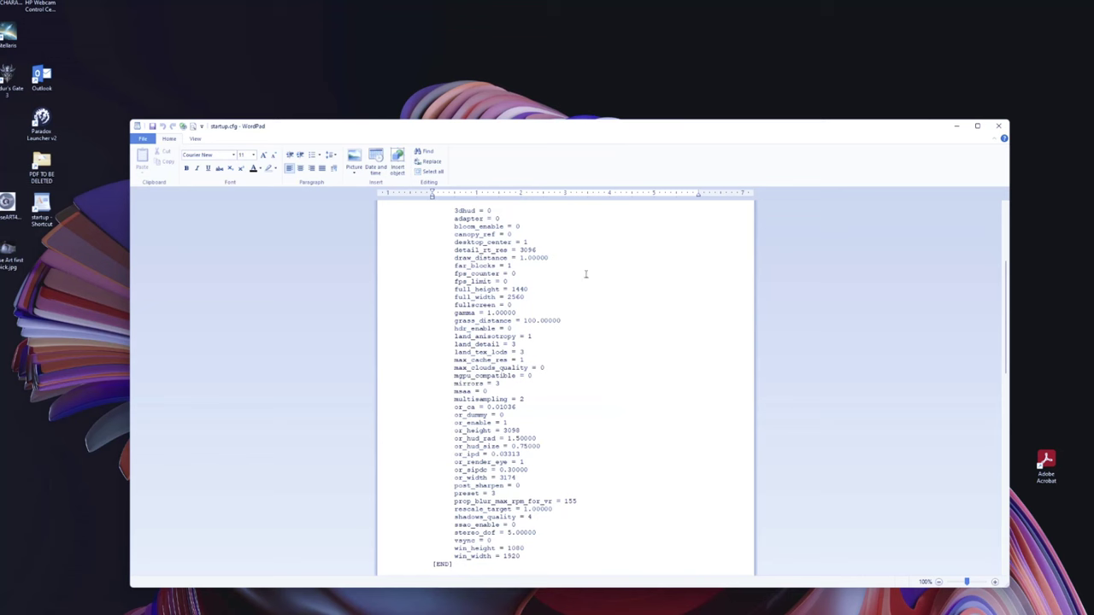
pyautogui.scroll(1, 590, 290)
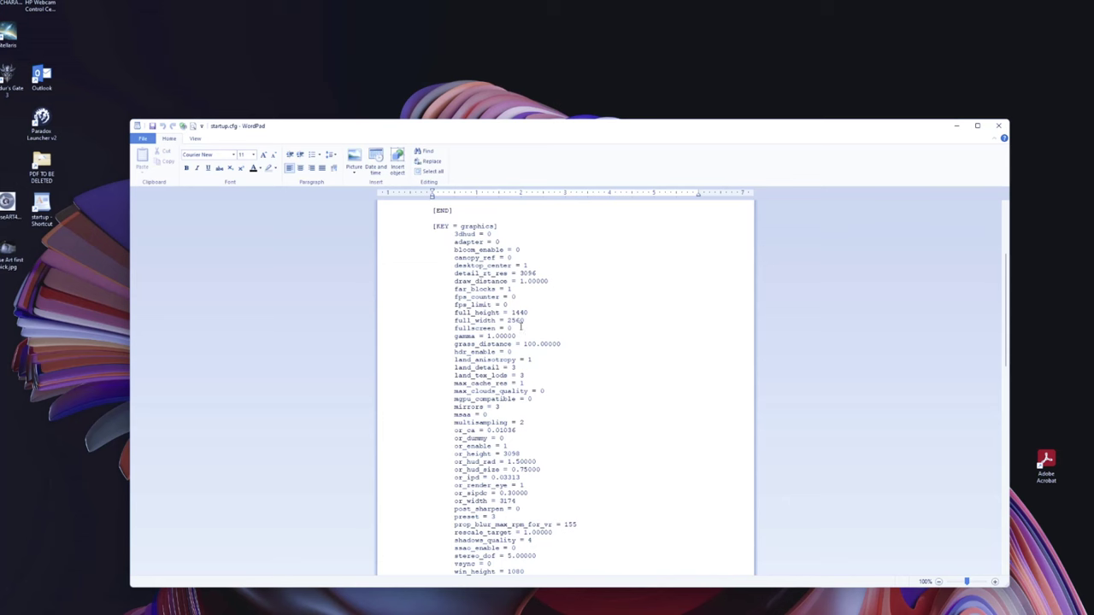
pyautogui.scroll(-1, 557, 348)
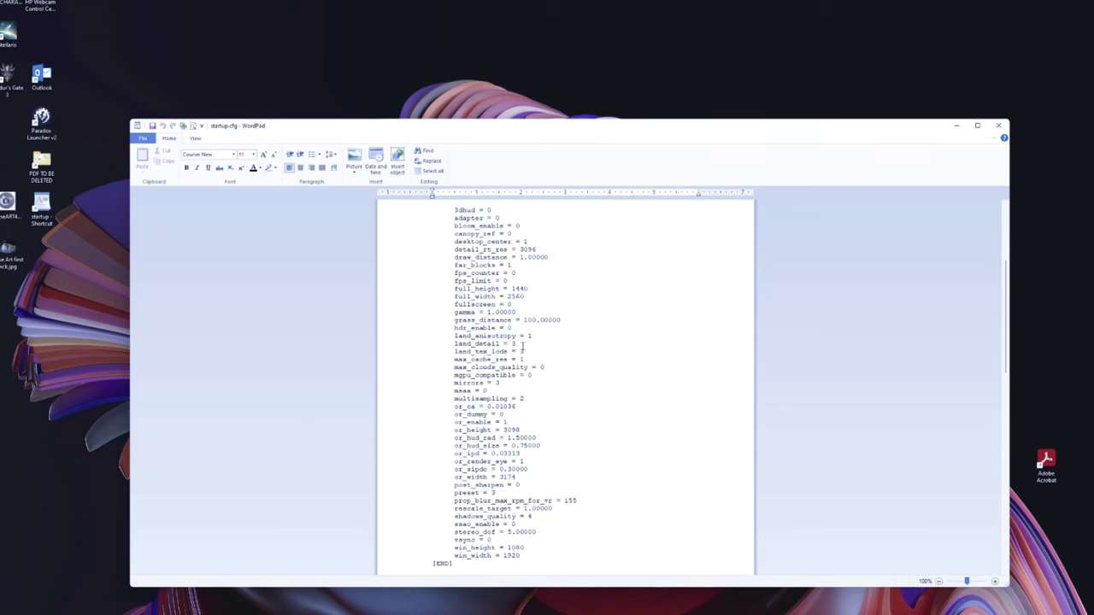
pyautogui.scroll(1, 556, 410)
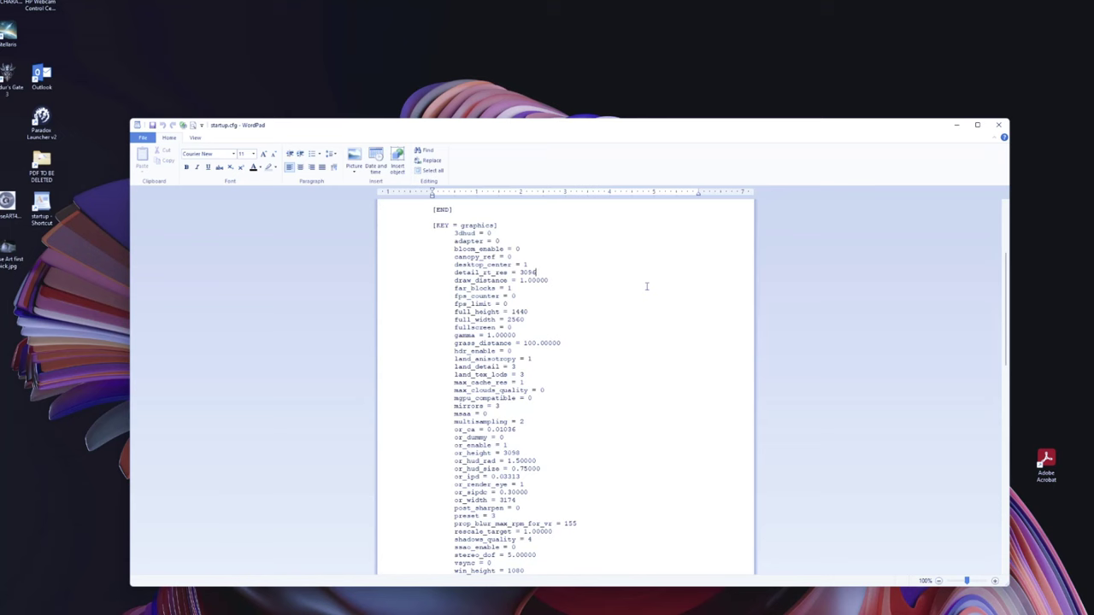
pyautogui.scroll(-1, 647, 286)
pyautogui.press('BackSpace')
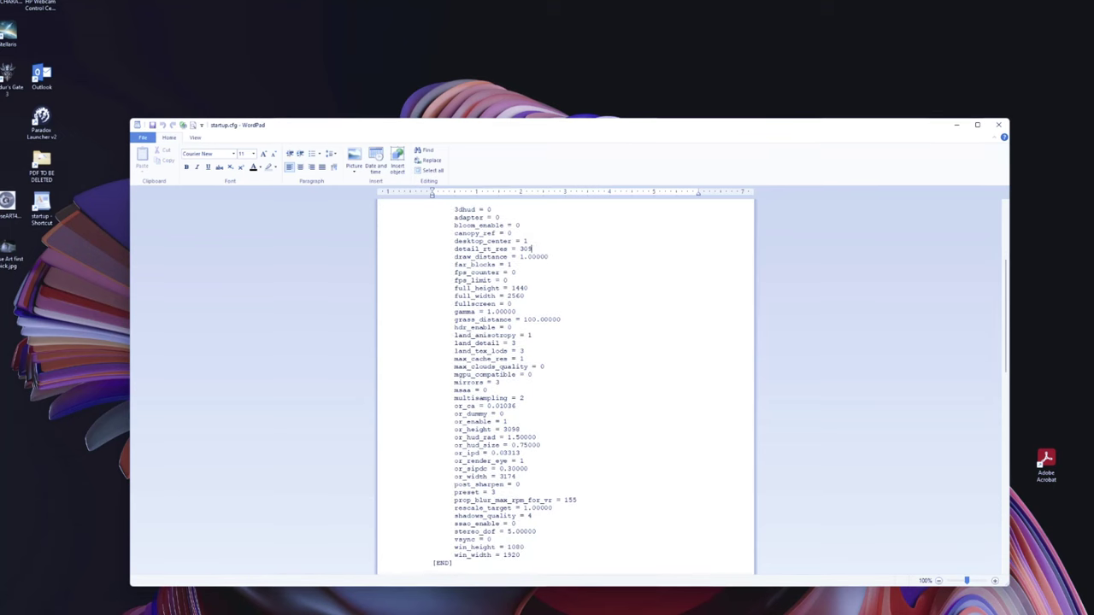
pyautogui.write('8')
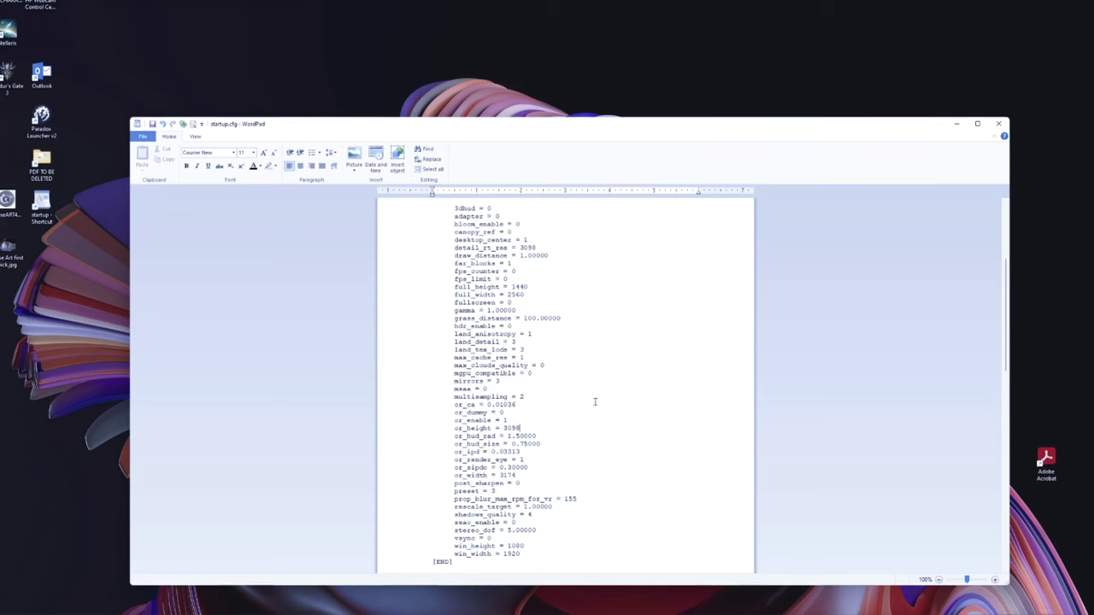
# Review the graphics section of startup.cfg, checking the or_height and detail_rt_res entries.
pyautogui.scroll(-1, 595, 402)
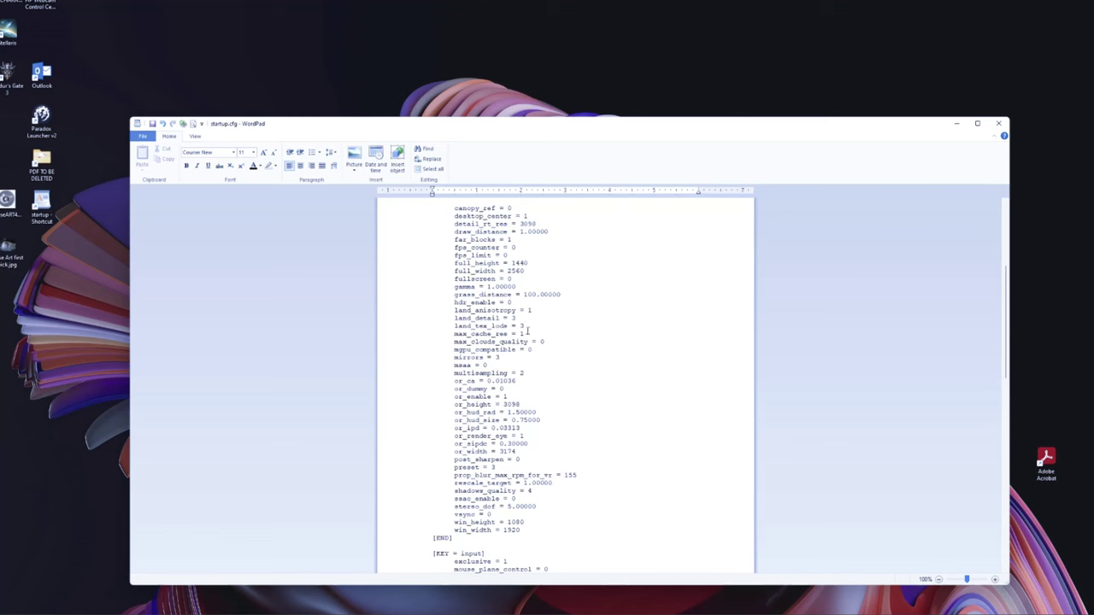
pyautogui.click(527, 405)
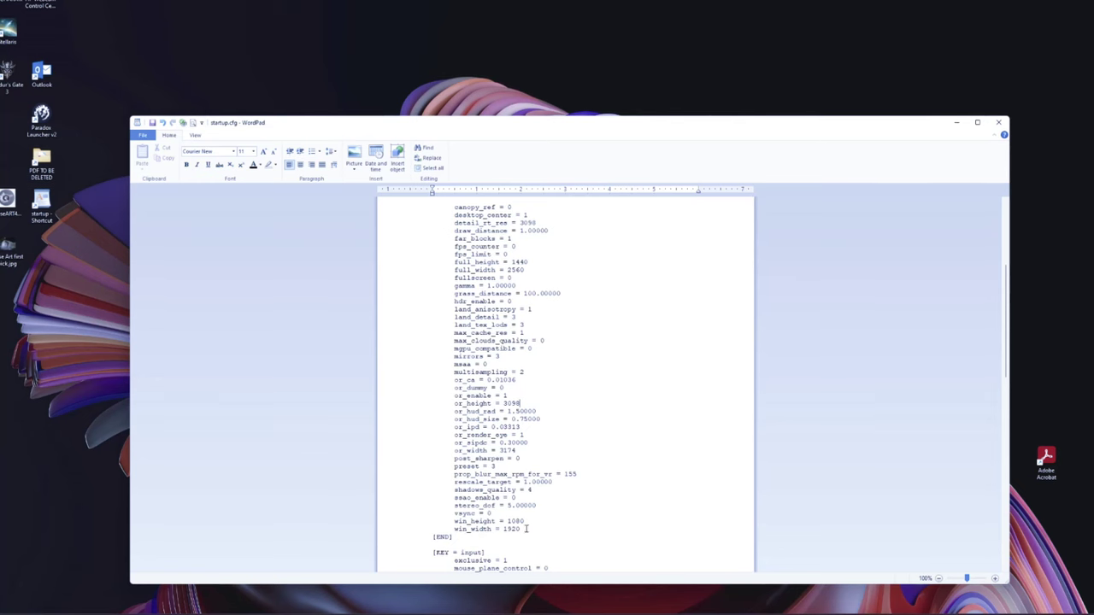
pyautogui.scroll(2, 529, 342)
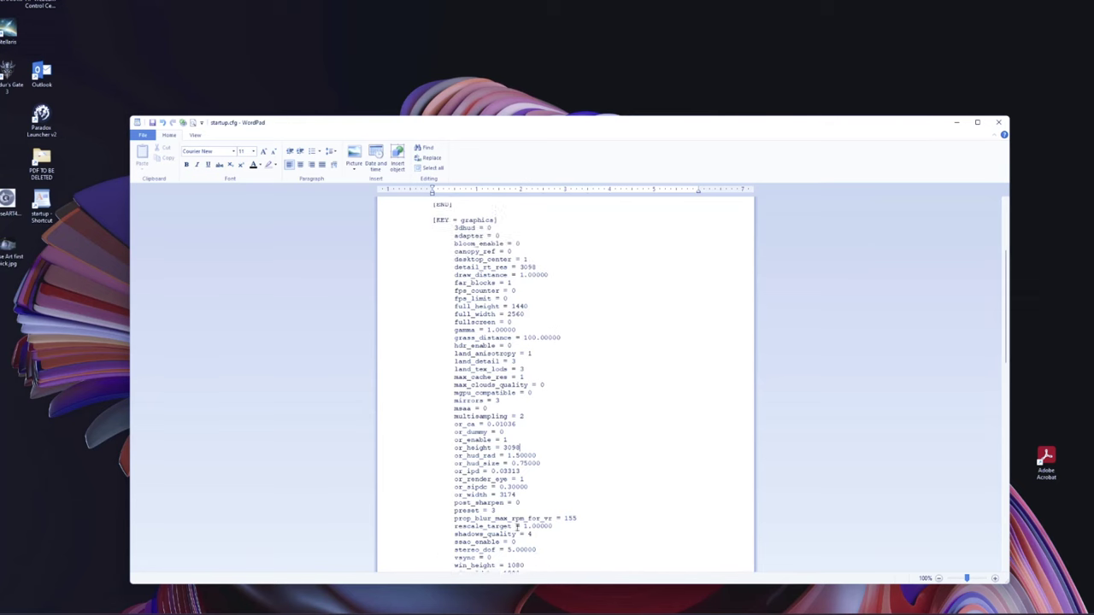
pyautogui.click(528, 317)
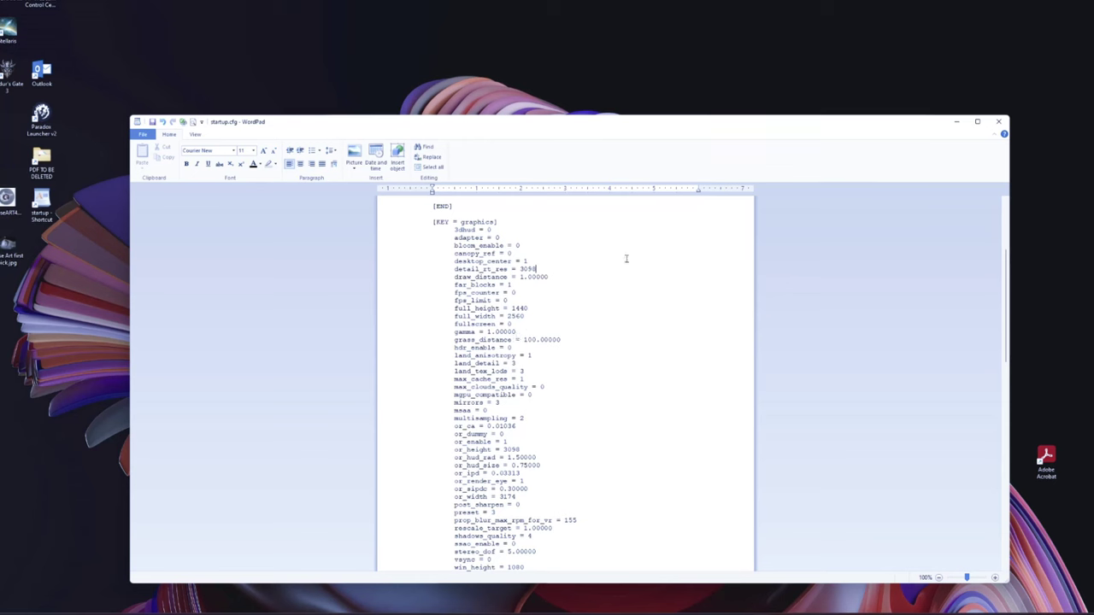
pyautogui.scroll(-2, 633, 256)
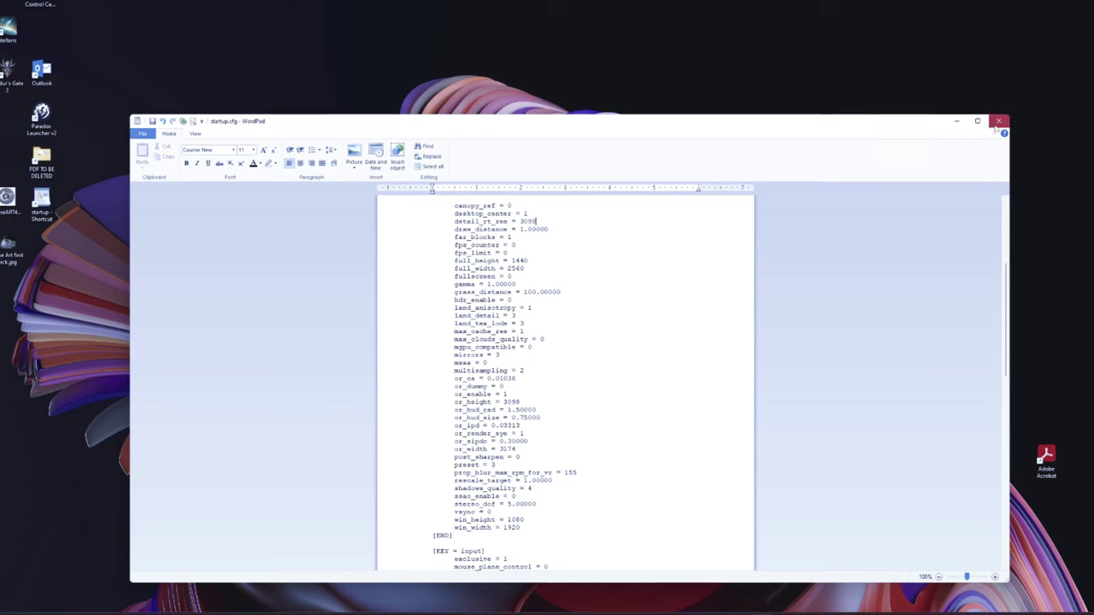
pyautogui.hotkey('alt', 'z')
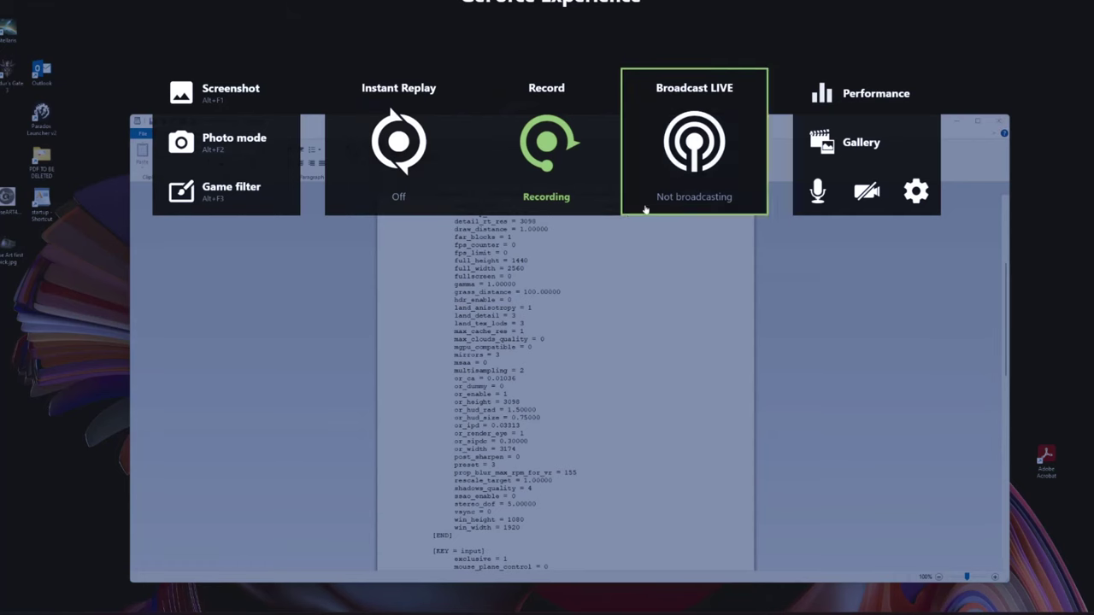
pyautogui.click(578, 171)
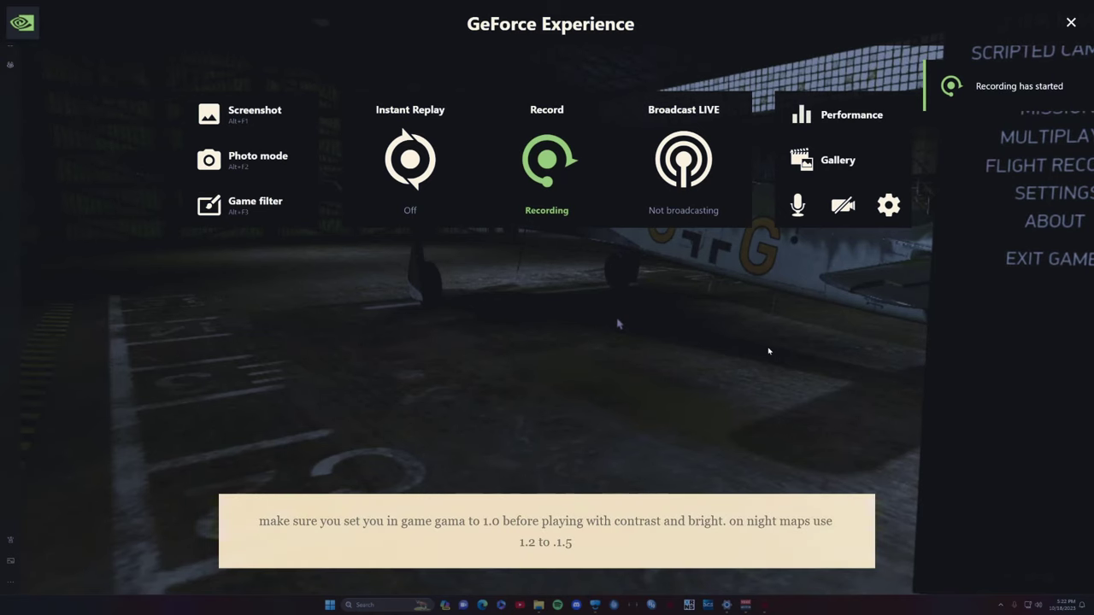
pyautogui.hotkey('alt', 'z')
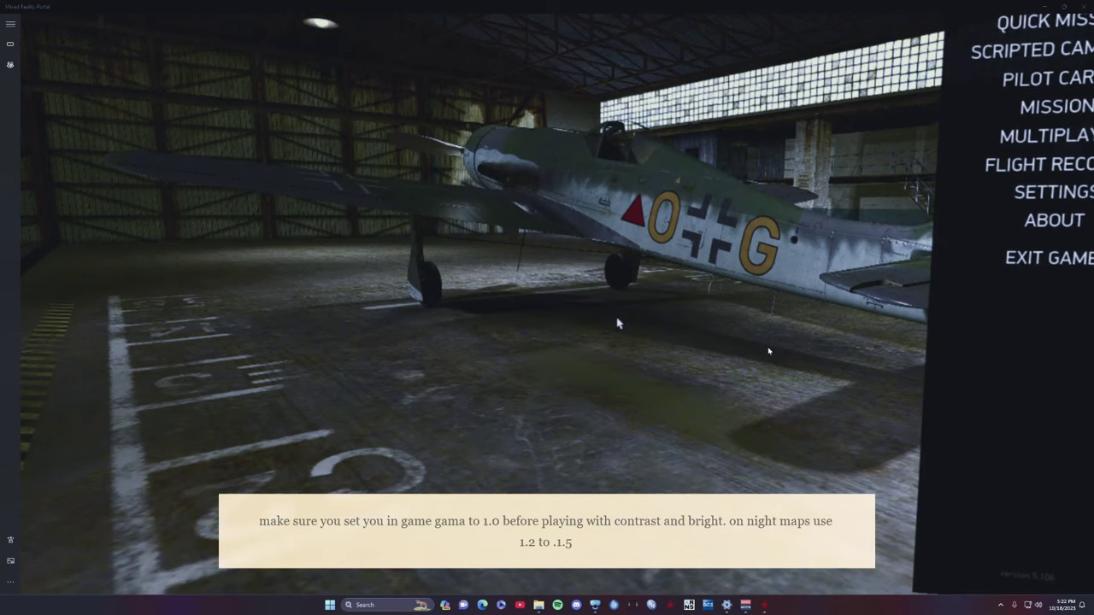
# Open the OpenXR Toolkit in-headset overlay and go to its Menu settings.
pyautogui.hotkey('ctrl', 'F2')
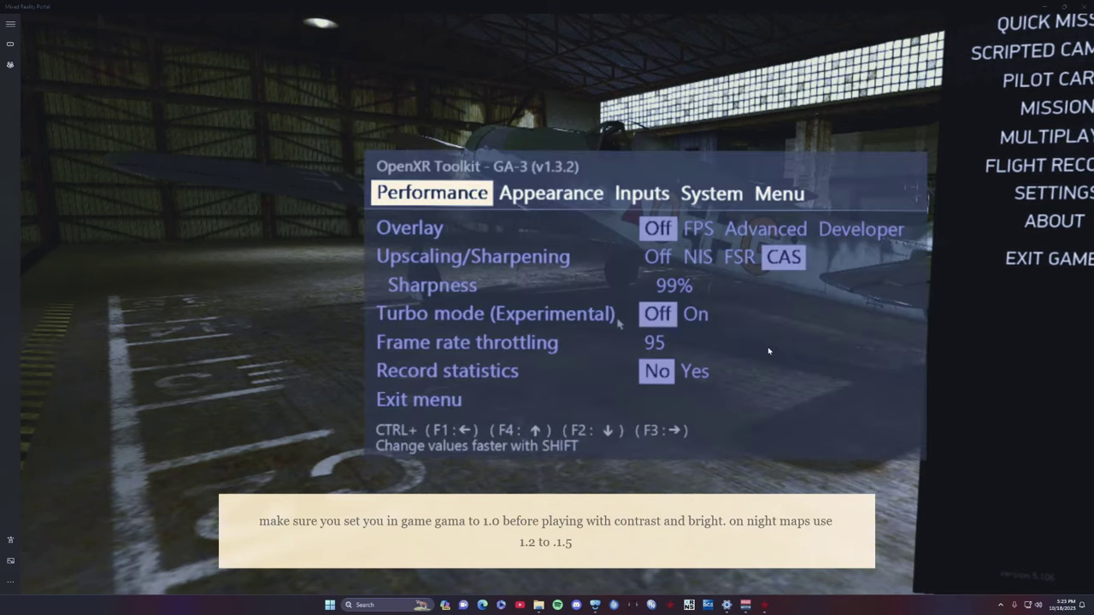
pyautogui.hotkey('ctrl', 'F3')
pyautogui.hotkey('ctrl', 'F3')
pyautogui.hotkey('ctrl', 'F3')
pyautogui.hotkey('ctrl', 'F3')
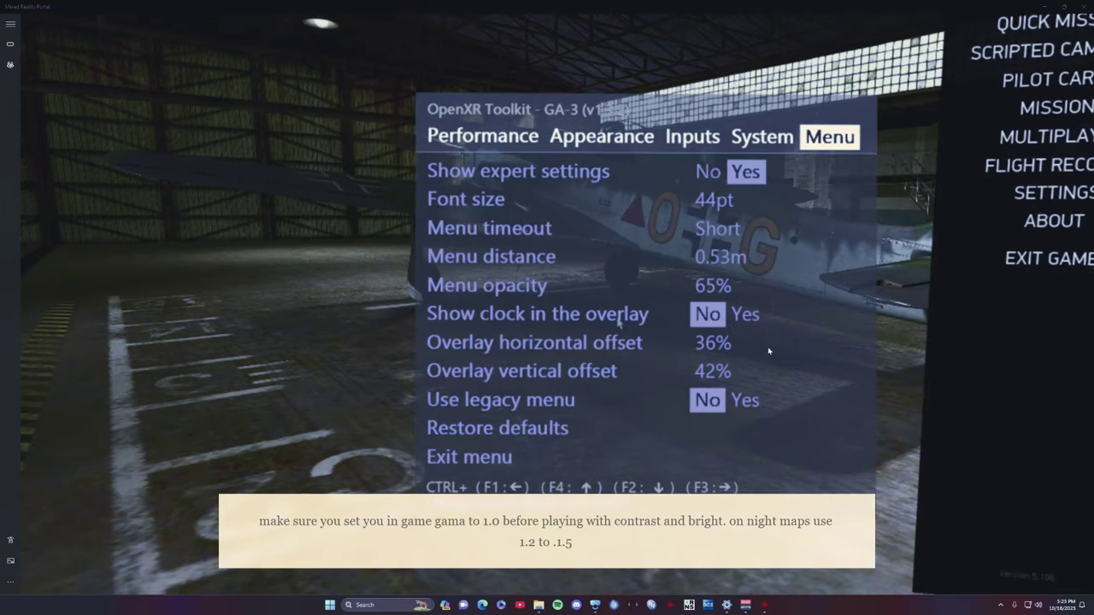
# Set the OpenXR Toolkit menu timeout to None so the overlay stays open.
pyautogui.hotkey('ctrl', 'F2')
pyautogui.hotkey('ctrl', 'F2')
pyautogui.hotkey('ctrl', 'F2')
pyautogui.hotkey('ctrl', 'F2')
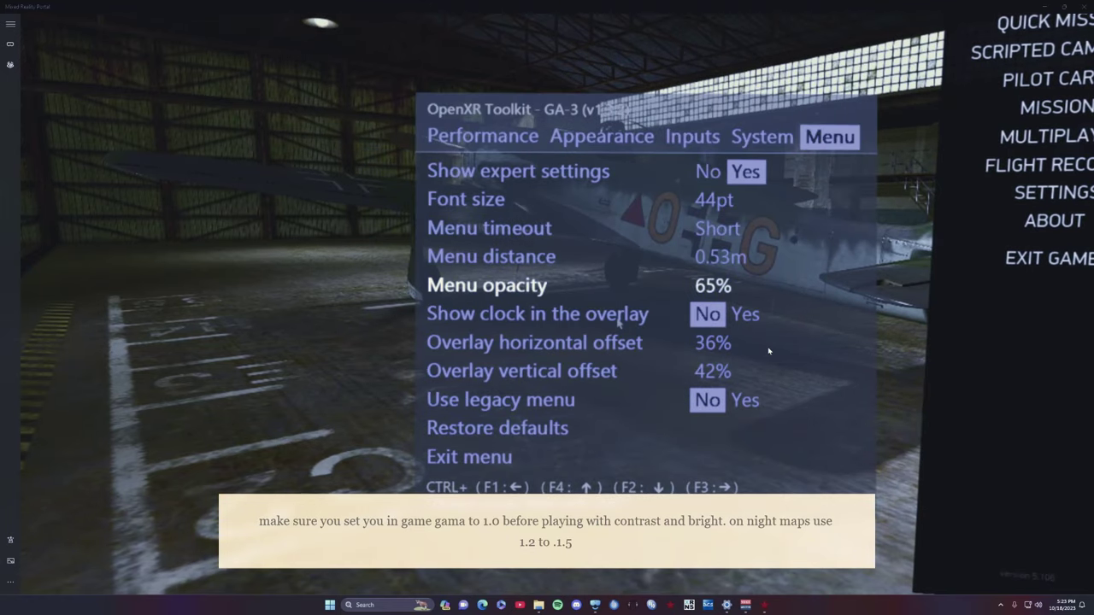
pyautogui.hotkey('ctrl', 'F2')
pyautogui.hotkey('ctrl', 'F2')
pyautogui.hotkey('ctrl', 'F2')
pyautogui.hotkey('ctrl', 'F2')
pyautogui.hotkey('ctrl', 'F2')
pyautogui.hotkey('ctrl', 'F2')
pyautogui.hotkey('ctrl', 'F2')
pyautogui.hotkey('ctrl', 'F2')
pyautogui.hotkey('ctrl', 'F2')
pyautogui.hotkey('ctrl', 'F2')
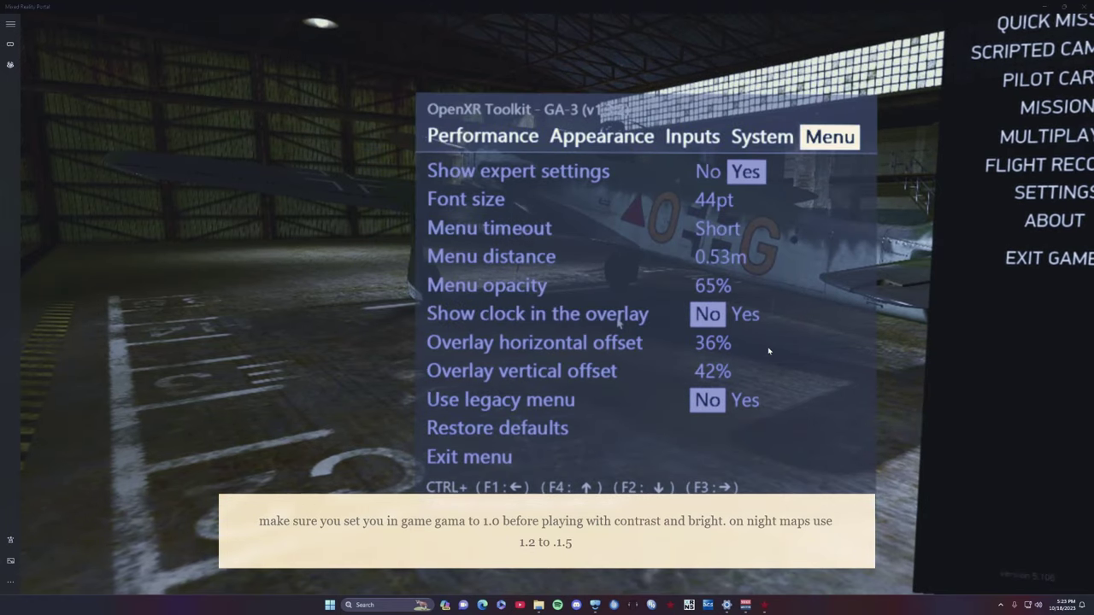
pyautogui.hotkey('ctrl', 'F3')
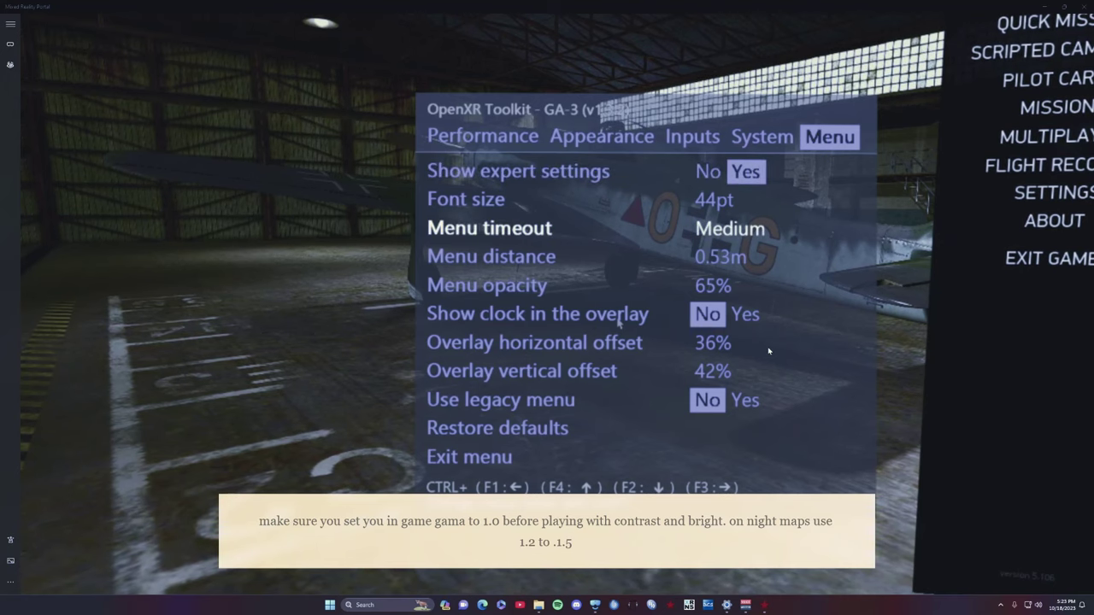
pyautogui.hotkey('ctrl', 'F3')
pyautogui.hotkey('ctrl', 'F3')
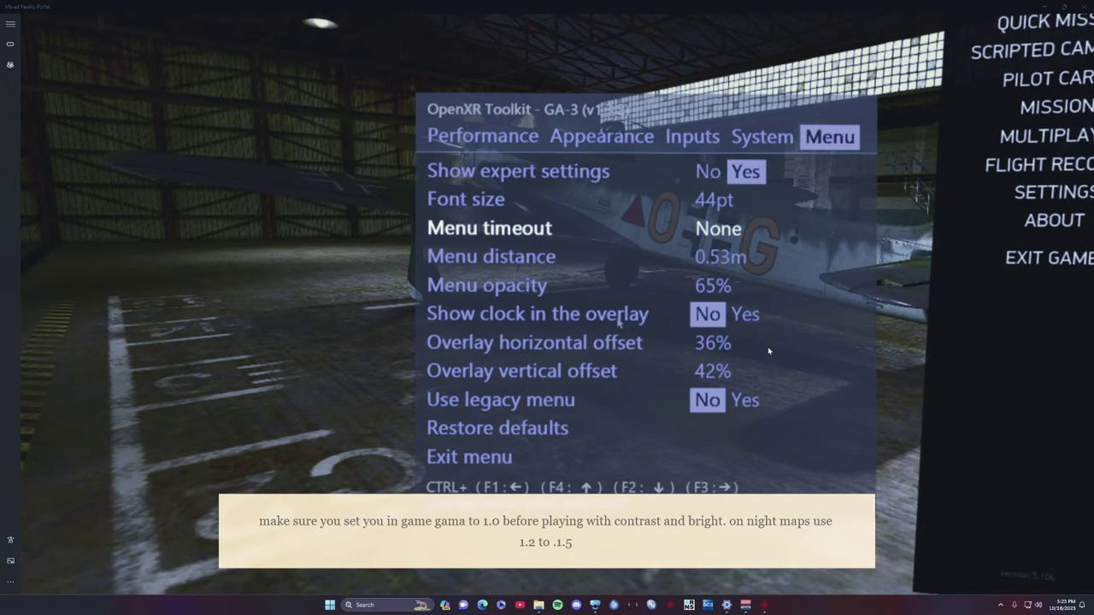
# Return from the Menu settings to the OpenXR Toolkit's Performance settings.
pyautogui.hotkey('ctrl', 'F2')
pyautogui.hotkey('ctrl', 'F2')
pyautogui.hotkey('ctrl', 'F2')
pyautogui.hotkey('ctrl', 'F2')
pyautogui.hotkey('ctrl', 'F2')
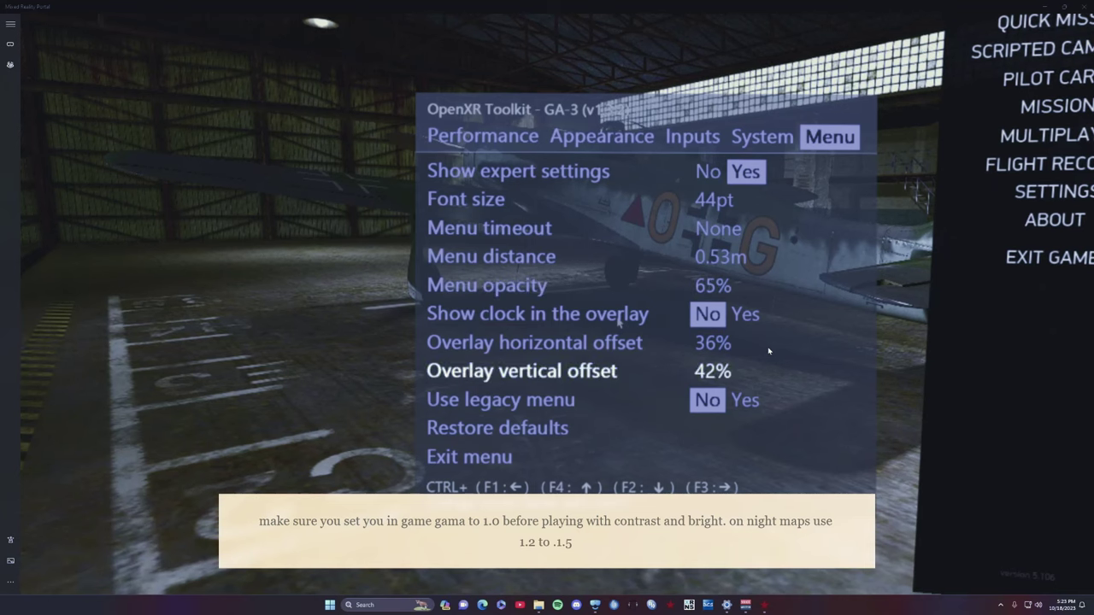
pyautogui.hotkey('ctrl', 'F2')
pyautogui.hotkey('ctrl', 'F2')
pyautogui.hotkey('ctrl', 'F2')
pyautogui.hotkey('ctrl', 'F2')
pyautogui.hotkey('ctrl', 'F1')
pyautogui.hotkey('ctrl', 'F1')
pyautogui.hotkey('ctrl', 'F1')
pyautogui.hotkey('ctrl', 'F1')
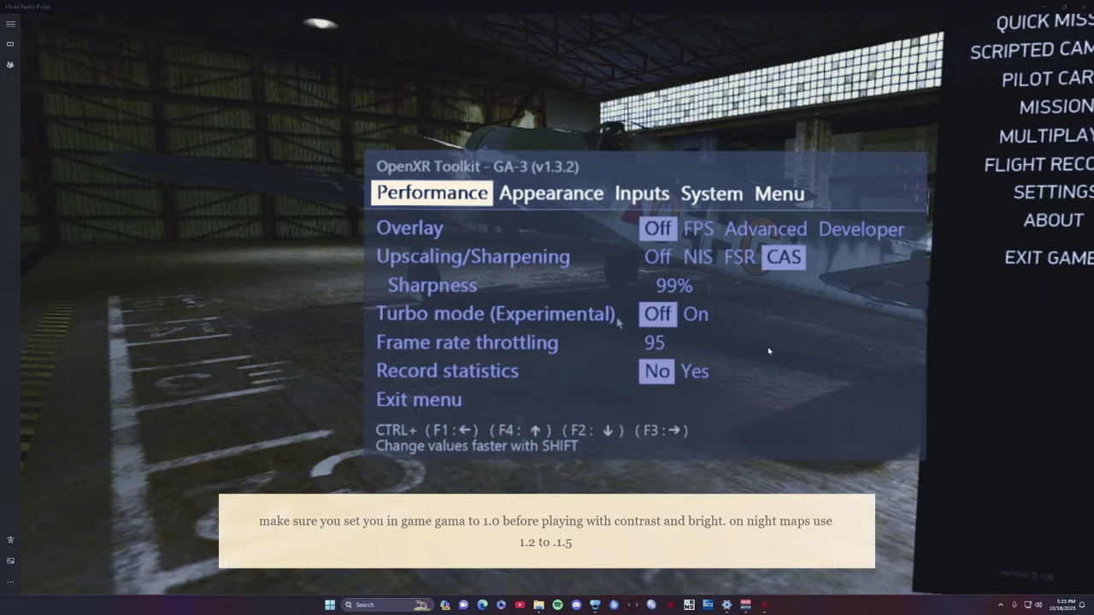
# Set the performance overlay to Advanced with a target frame rate of 94.
pyautogui.hotkey('ctrl', 'F2')
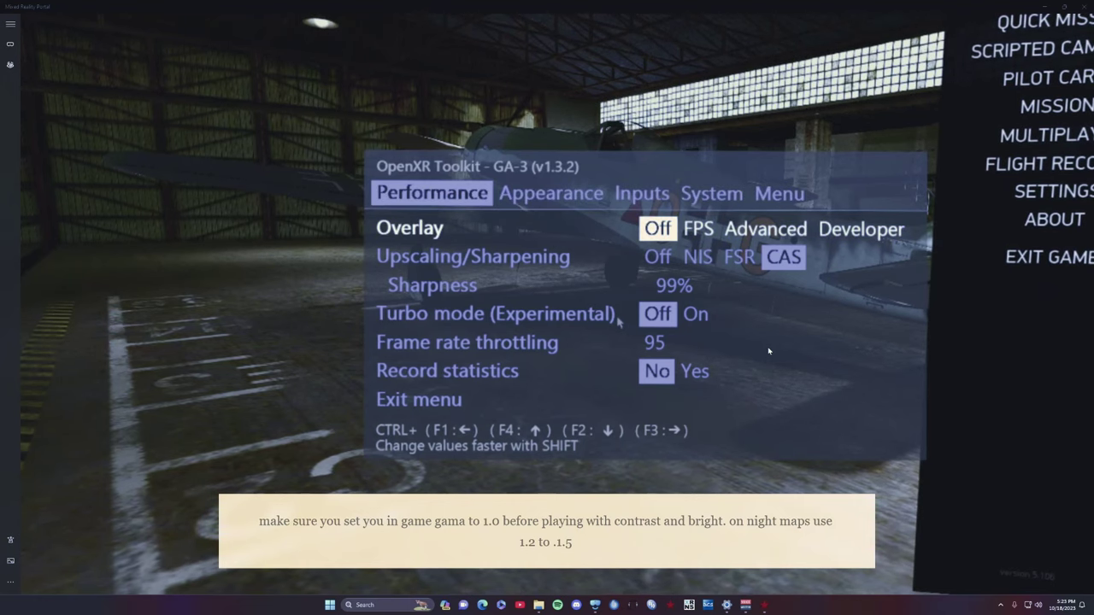
pyautogui.hotkey('ctrl', 'F3')
pyautogui.hotkey('ctrl', 'F3')
pyautogui.hotkey('ctrl', 'F2')
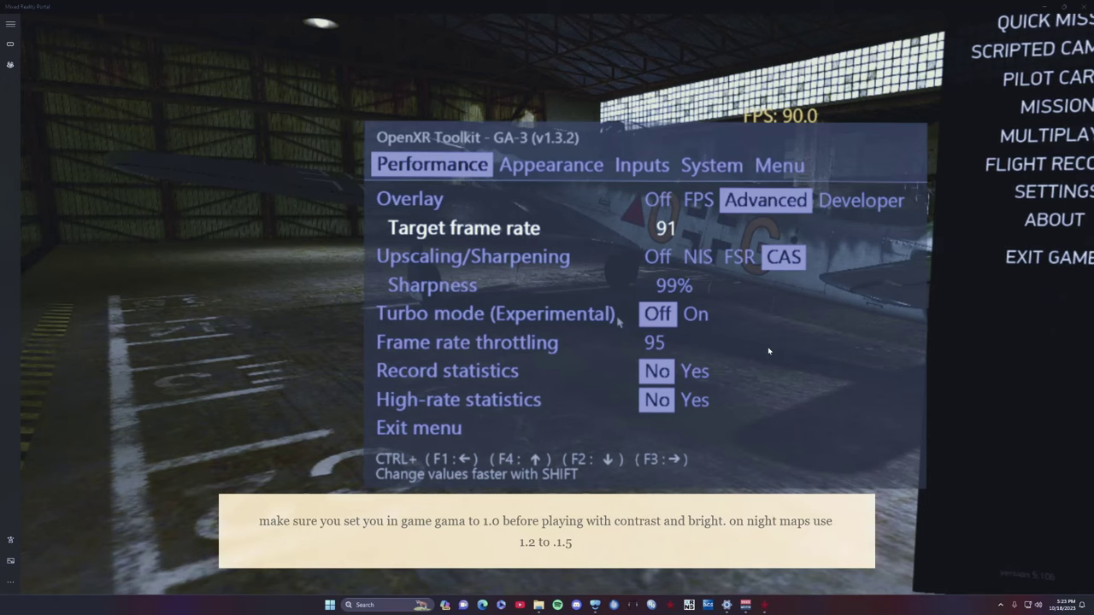
pyautogui.hotkey('ctrl', 'F3')
pyautogui.hotkey('ctrl', 'F3')
pyautogui.hotkey('ctrl', 'F3')
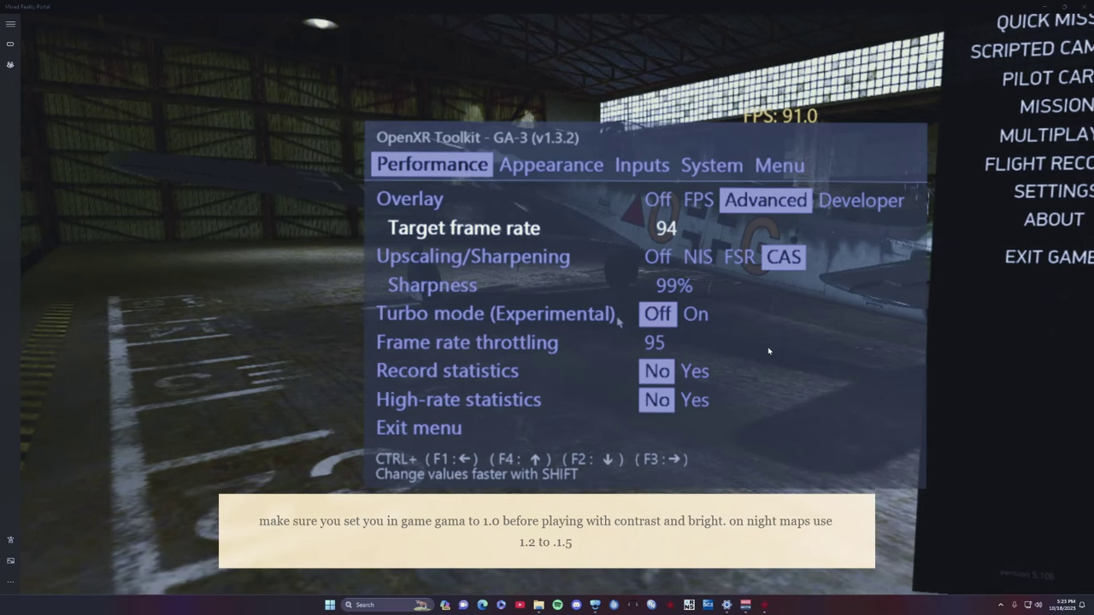
# Set the performance overlay's target frame rate to 91.
pyautogui.hotkey('ctrl', 'F2')
pyautogui.hotkey('ctrl', 'F2')
pyautogui.hotkey('ctrl', 'F2')
pyautogui.hotkey('ctrl', 'F2')
pyautogui.hotkey('ctrl', 'F2')
pyautogui.hotkey('ctrl', 'F2')
pyautogui.hotkey('ctrl', 'F2')
pyautogui.hotkey('ctrl', 'F2')
pyautogui.hotkey('ctrl', 'F2')
pyautogui.hotkey('ctrl', 'F2')
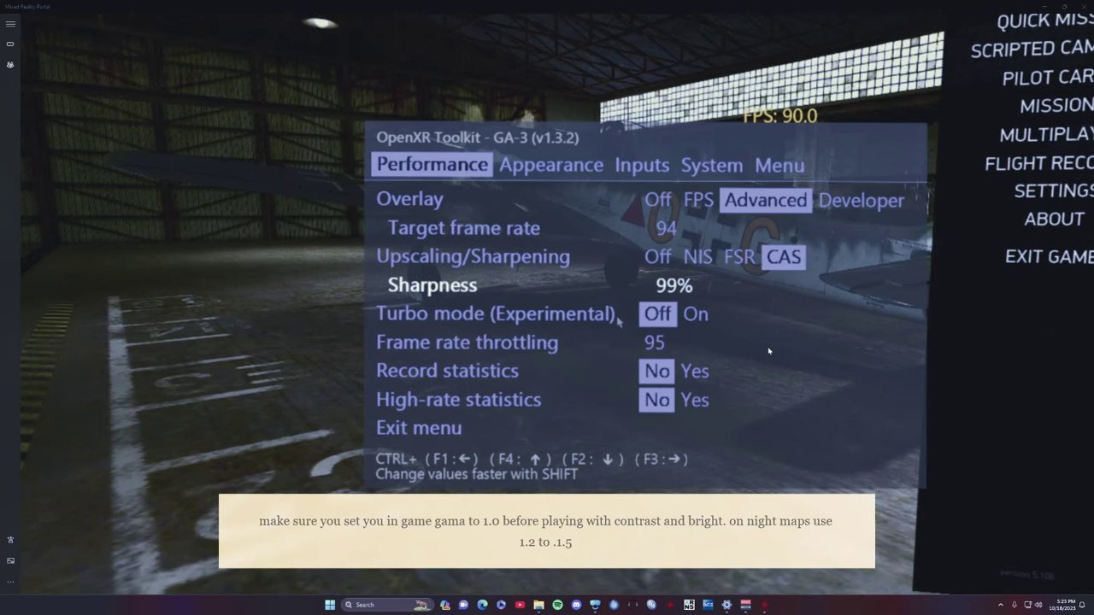
pyautogui.hotkey('ctrl', 'F1')
pyautogui.hotkey('ctrl', 'F1')
pyautogui.hotkey('ctrl', 'F1')
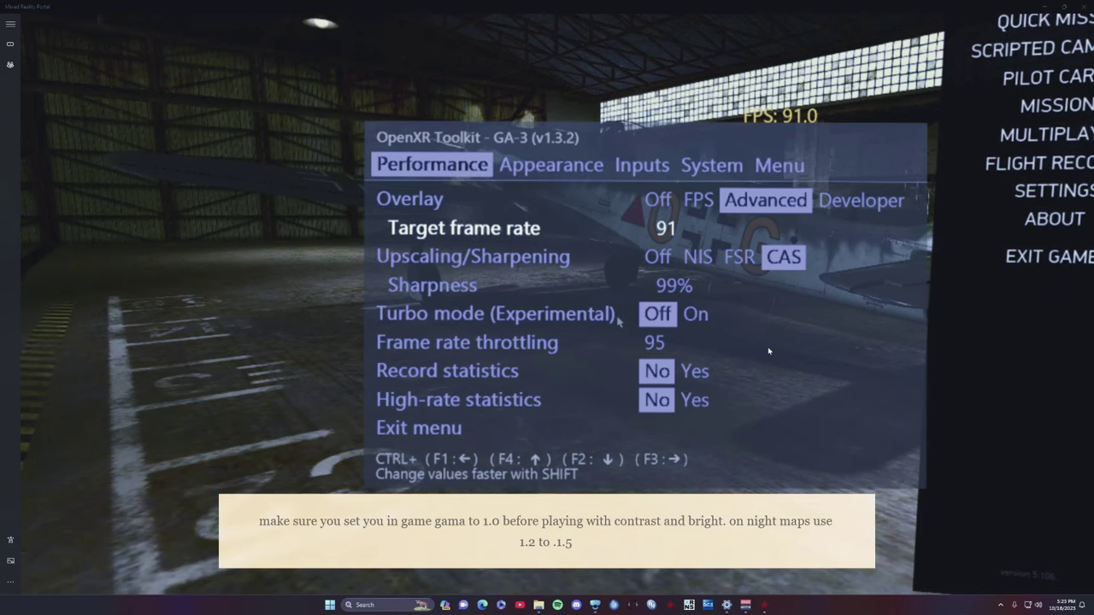
# Set the frame rate throttling to 94.
pyautogui.hotkey('ctrl', 'F2')
pyautogui.hotkey('ctrl', 'F2')
pyautogui.hotkey('ctrl', 'F2')
pyautogui.hotkey('ctrl', 'F2')
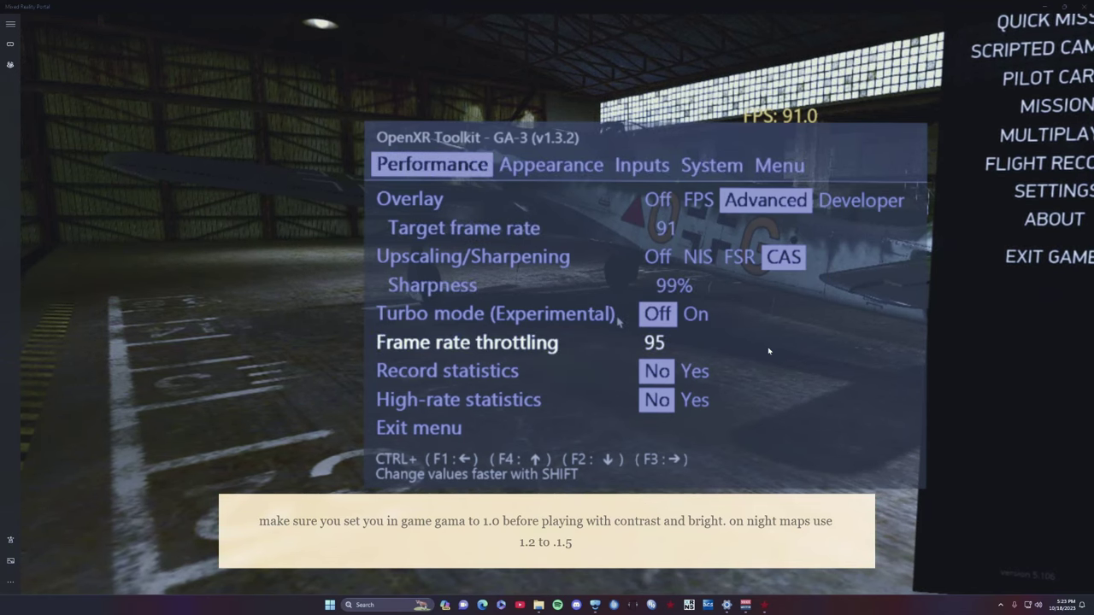
pyautogui.hotkey('ctrl', 'F1')
pyautogui.hotkey('ctrl', 'F1')
pyautogui.hotkey('ctrl', 'F1')
pyautogui.hotkey('ctrl', 'F1')
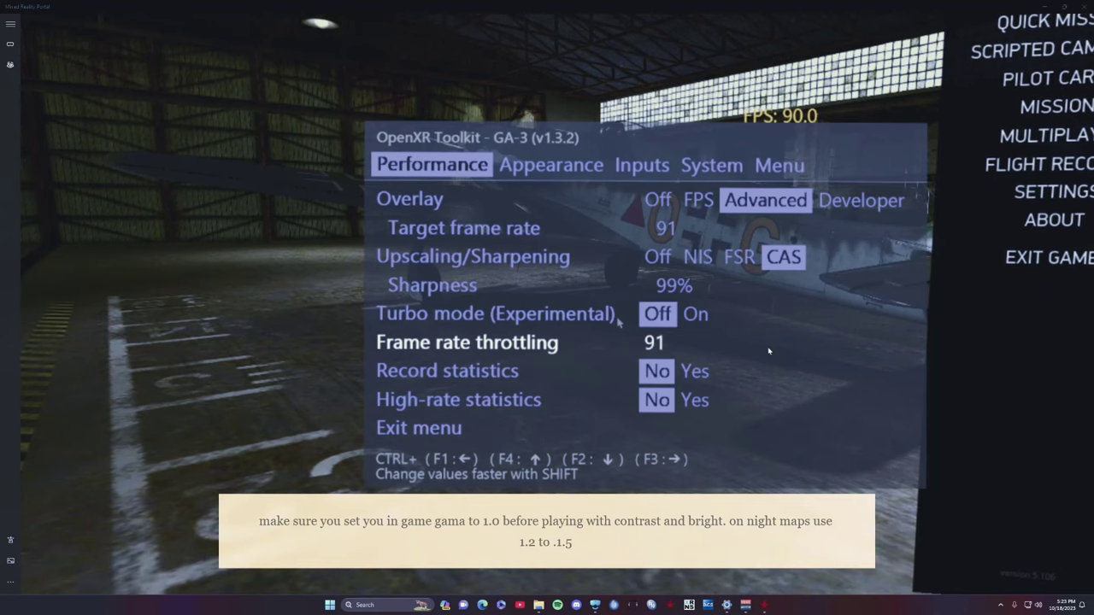
pyautogui.hotkey('ctrl', 'F3')
pyautogui.hotkey('ctrl', 'F3')
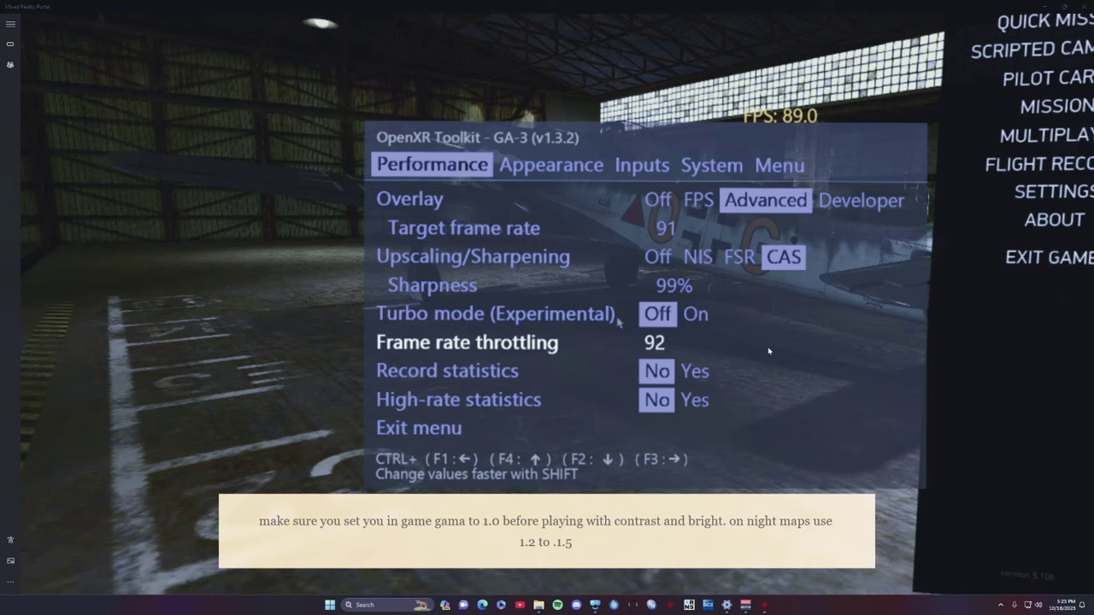
pyautogui.hotkey('ctrl', 'F3')
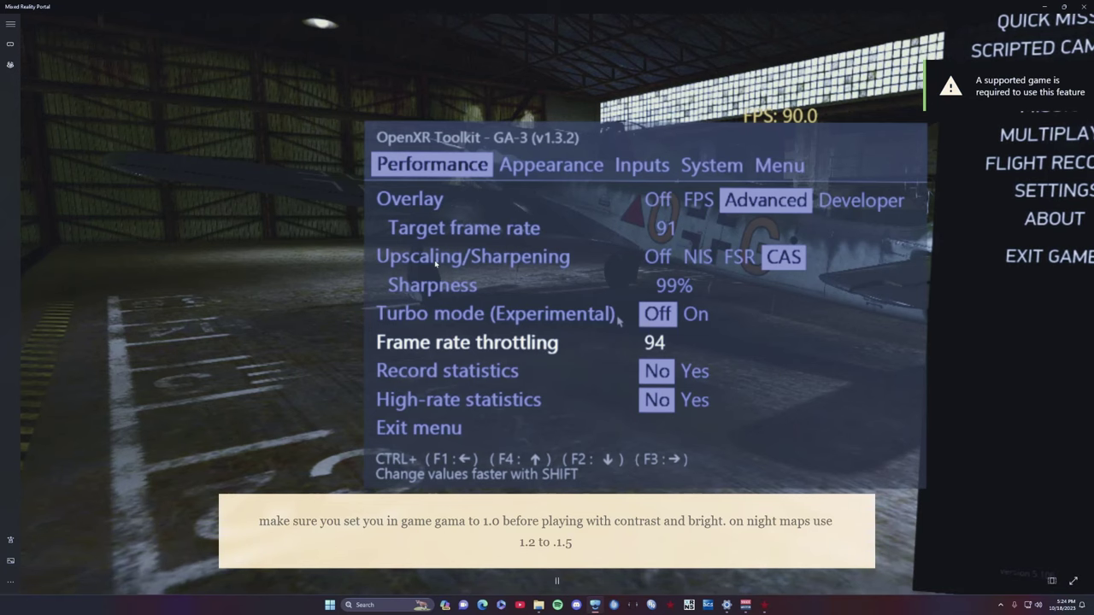
# Go through the Performance settings to review the sharpening, turbo mode, throttling and statistics options.
pyautogui.hotkey('ctrl', 'F2')
pyautogui.hotkey('ctrl', 'F2')
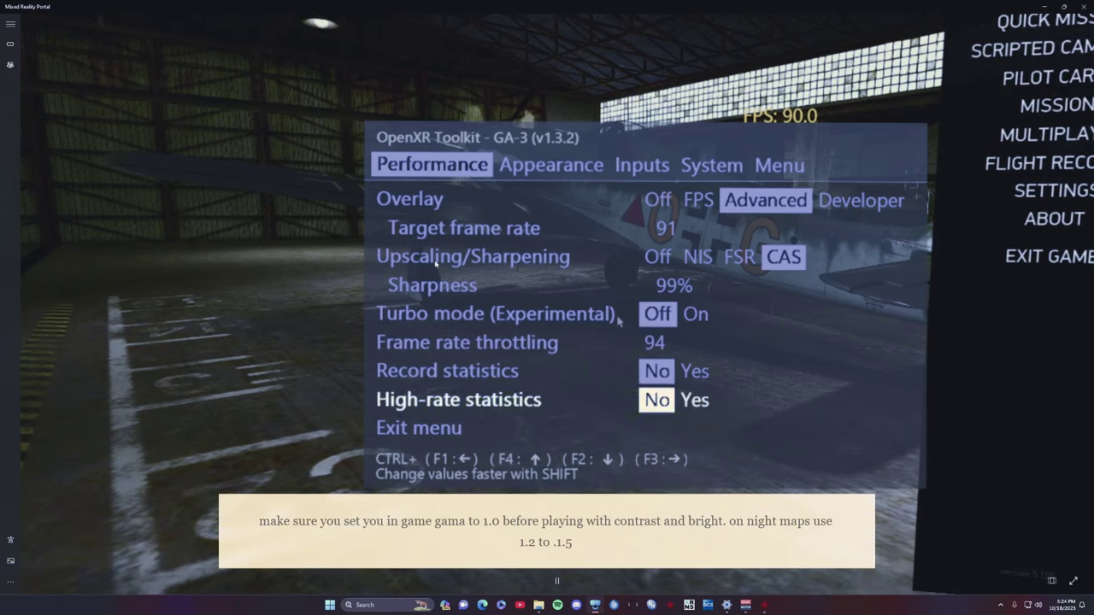
pyautogui.hotkey('ctrl', 'F2')
pyautogui.hotkey('ctrl', 'F2')
pyautogui.hotkey('ctrl', 'F2')
pyautogui.hotkey('ctrl', 'F2')
pyautogui.hotkey('ctrl', 'F2')
pyautogui.hotkey('ctrl', 'F2')
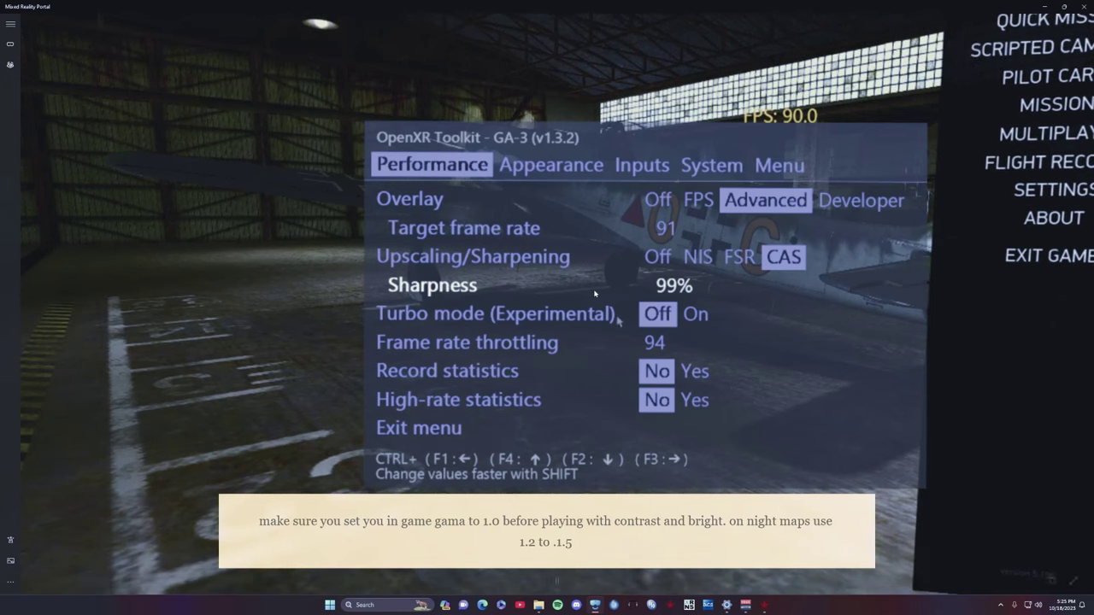
pyautogui.hotkey('ctrl', 'F2')
pyautogui.hotkey('ctrl', 'F2')
pyautogui.hotkey('ctrl', 'F2')
pyautogui.hotkey('ctrl', 'F2')
pyautogui.hotkey('ctrl', 'F2')
pyautogui.hotkey('ctrl', 'F2')
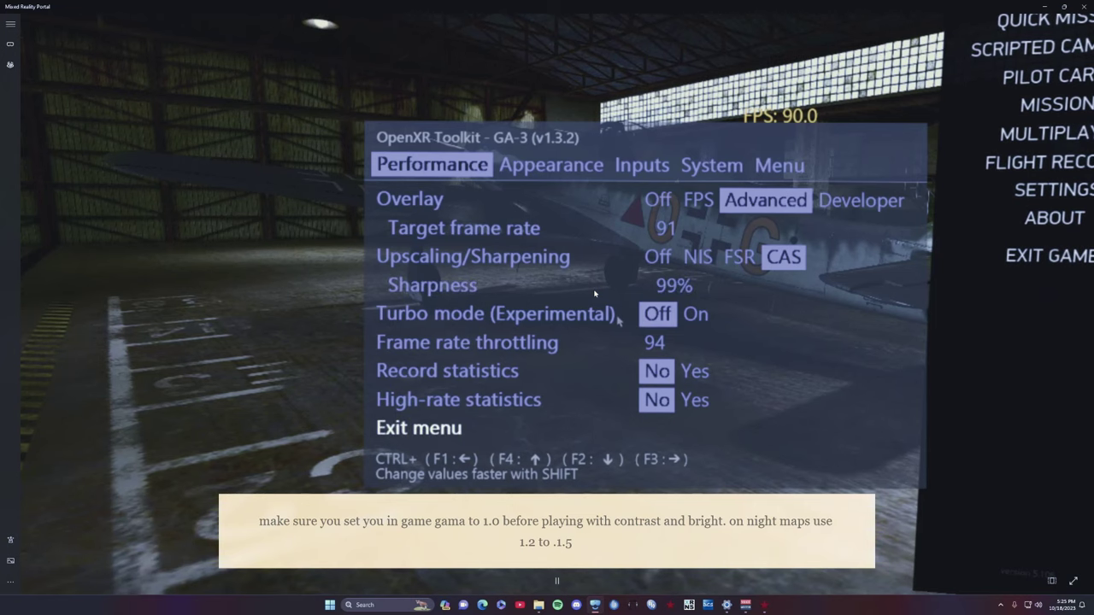
pyautogui.hotkey('ctrl', 'F2')
pyautogui.hotkey('ctrl', 'F2')
pyautogui.hotkey('ctrl', 'F2')
pyautogui.hotkey('ctrl', 'F2')
pyautogui.hotkey('ctrl', 'F2')
pyautogui.hotkey('ctrl', 'F2')
pyautogui.hotkey('ctrl', 'F2')
pyautogui.hotkey('ctrl', 'F2')
pyautogui.hotkey('ctrl', 'F2')
pyautogui.hotkey('ctrl', 'F2')
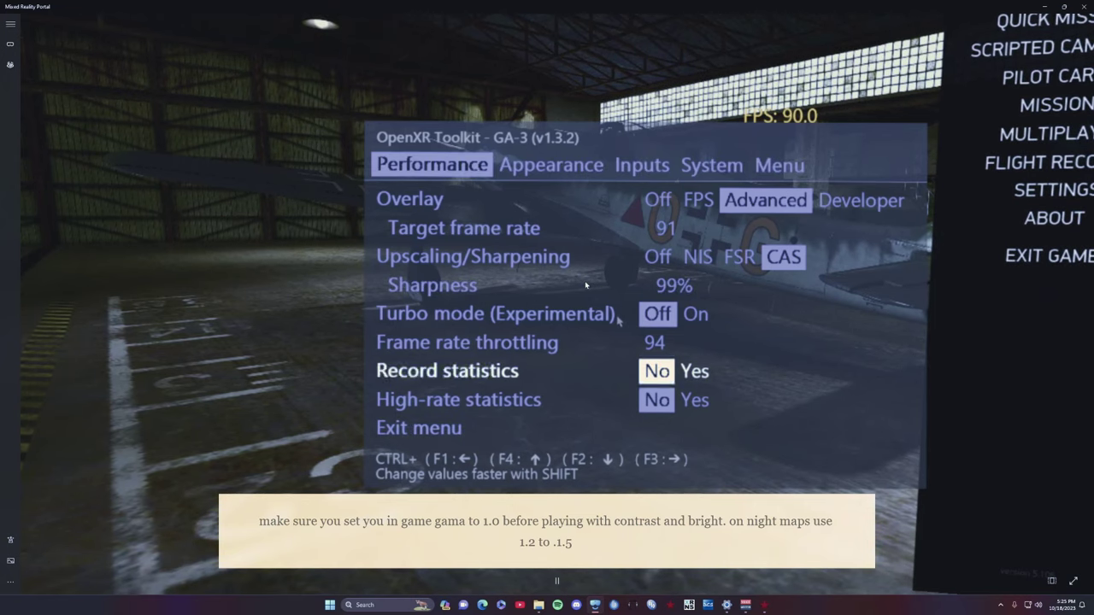
pyautogui.hotkey('ctrl', 'F2')
pyautogui.hotkey('ctrl', 'F2')
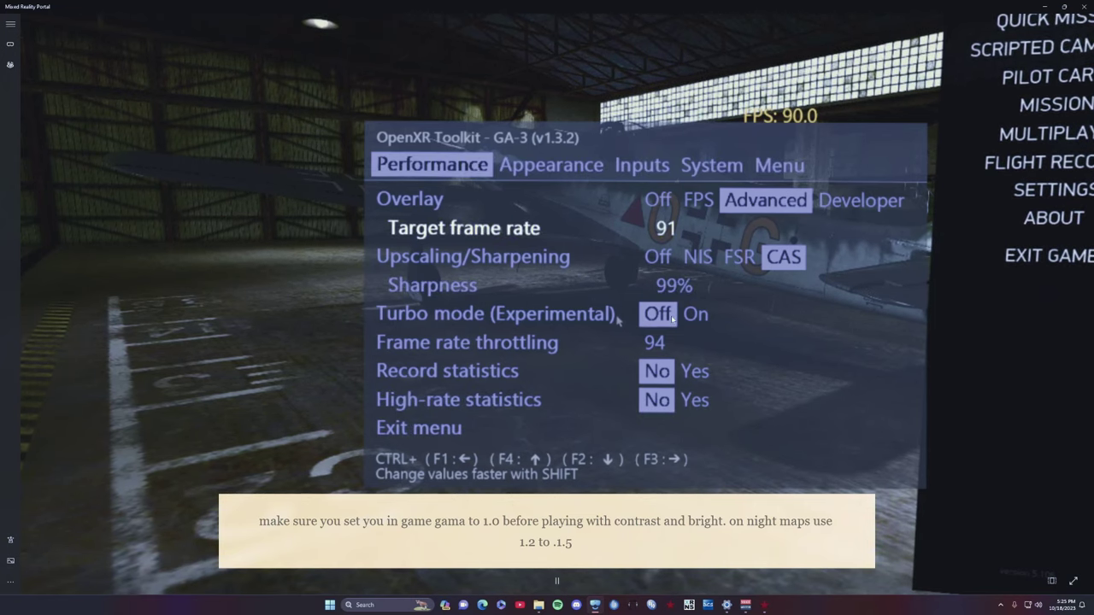
# Switch the OpenXR Toolkit overlay from the Performance settings to the Appearance settings.
pyautogui.hotkey('ctrl', 'F2')
pyautogui.hotkey('ctrl', 'F2')
pyautogui.hotkey('ctrl', 'F2')
pyautogui.hotkey('ctrl', 'F2')
pyautogui.hotkey('ctrl', 'F2')
pyautogui.hotkey('ctrl', 'F2')
pyautogui.hotkey('ctrl', 'F2')
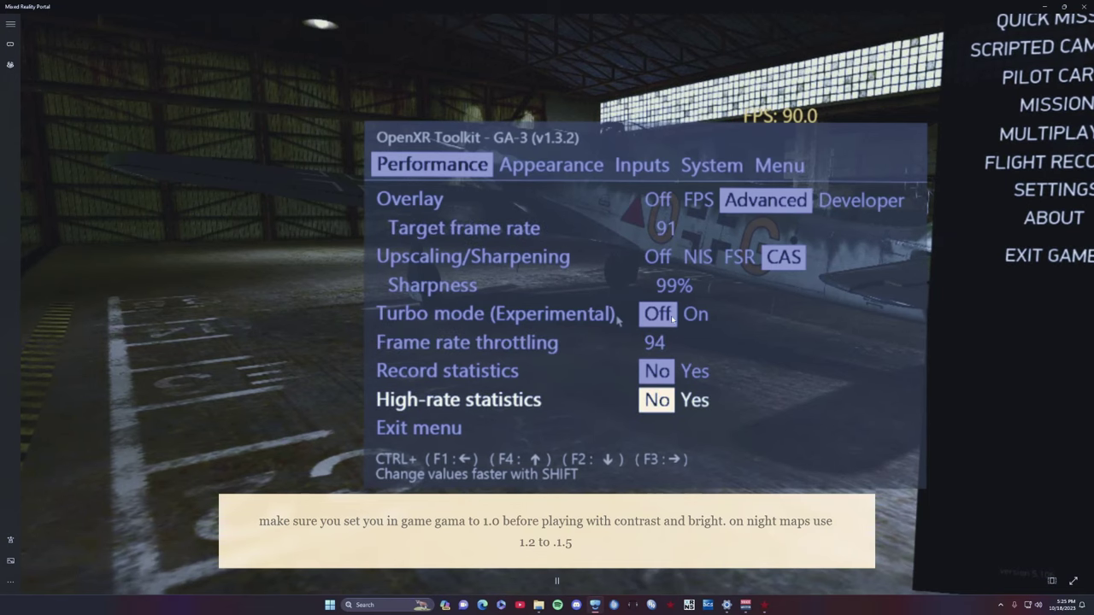
pyautogui.hotkey('ctrl', 'F2')
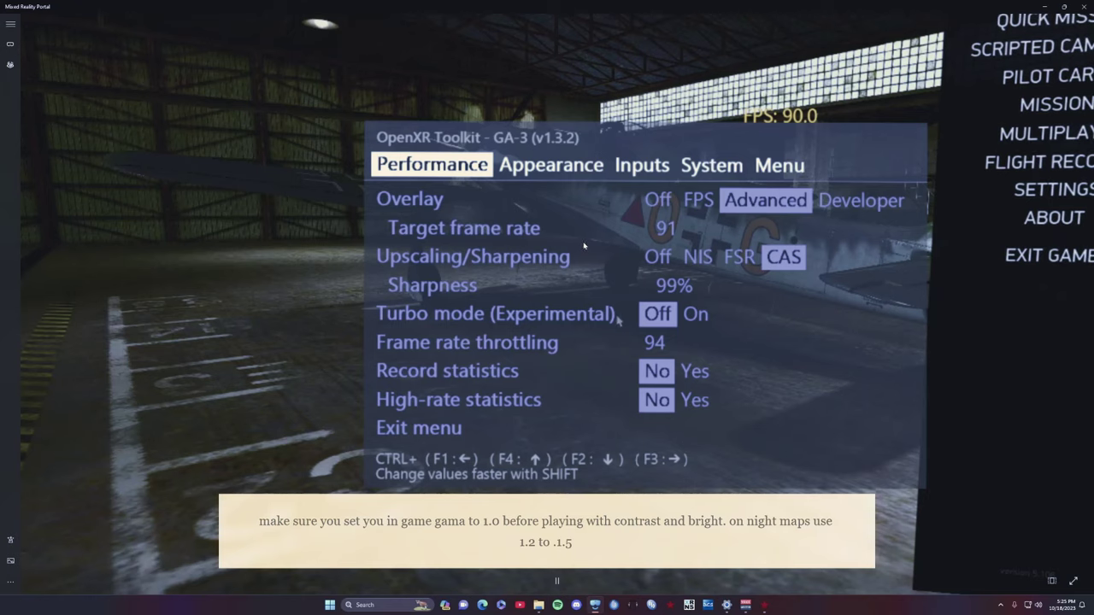
pyautogui.hotkey('ctrl', 'F3')
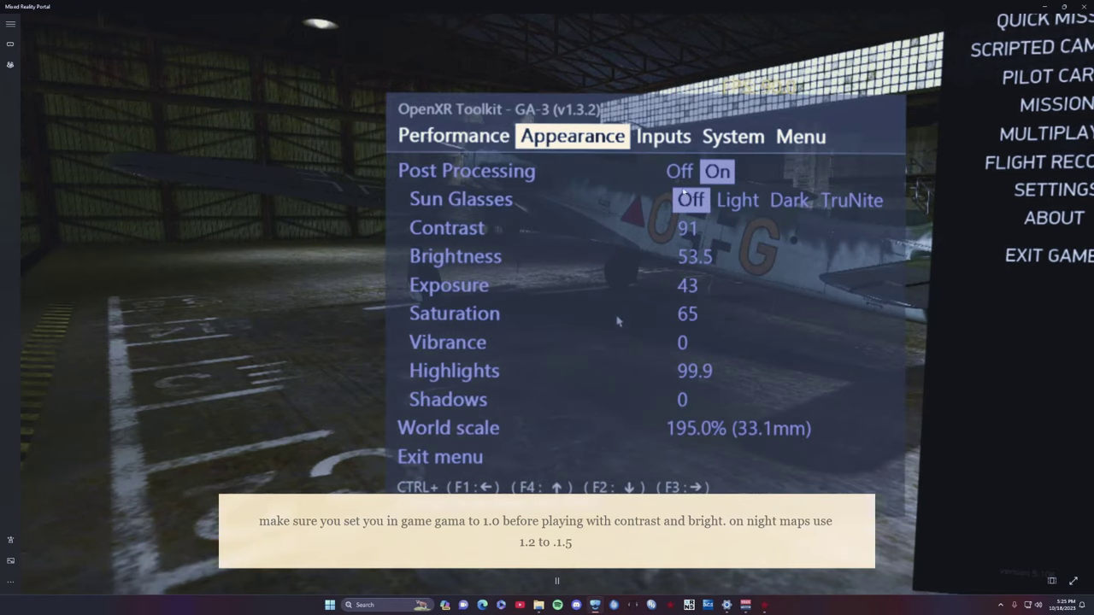
# Lower the post-processing Contrast to 28.
pyautogui.hotkey('ctrl', 'F2')
pyautogui.hotkey('ctrl', 'F2')
pyautogui.hotkey('ctrl', 'F2')
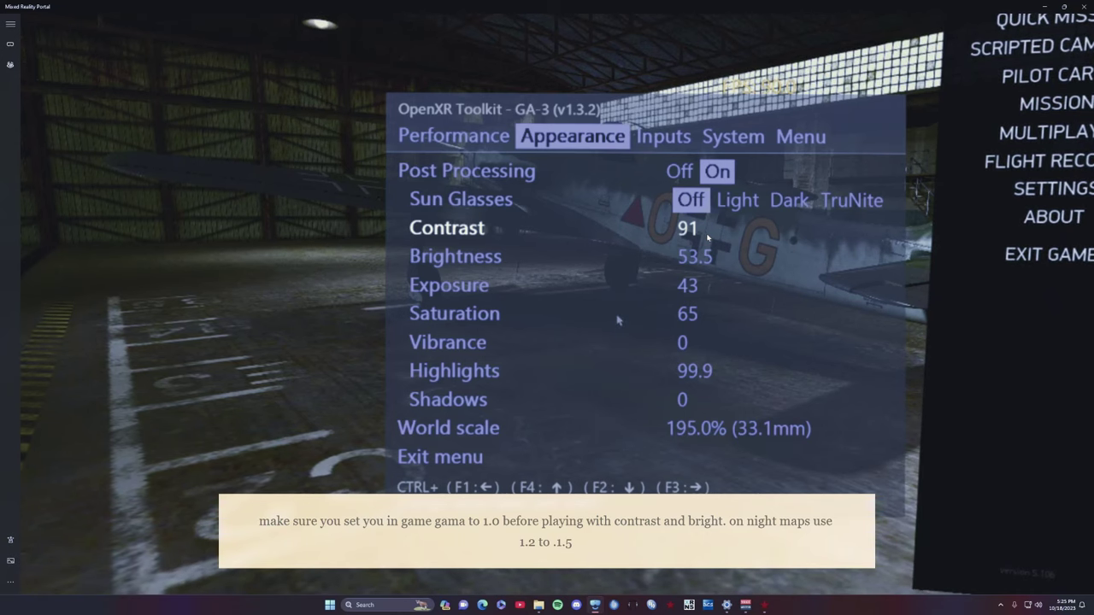
pyautogui.hotkey('ctrl', 'F1')
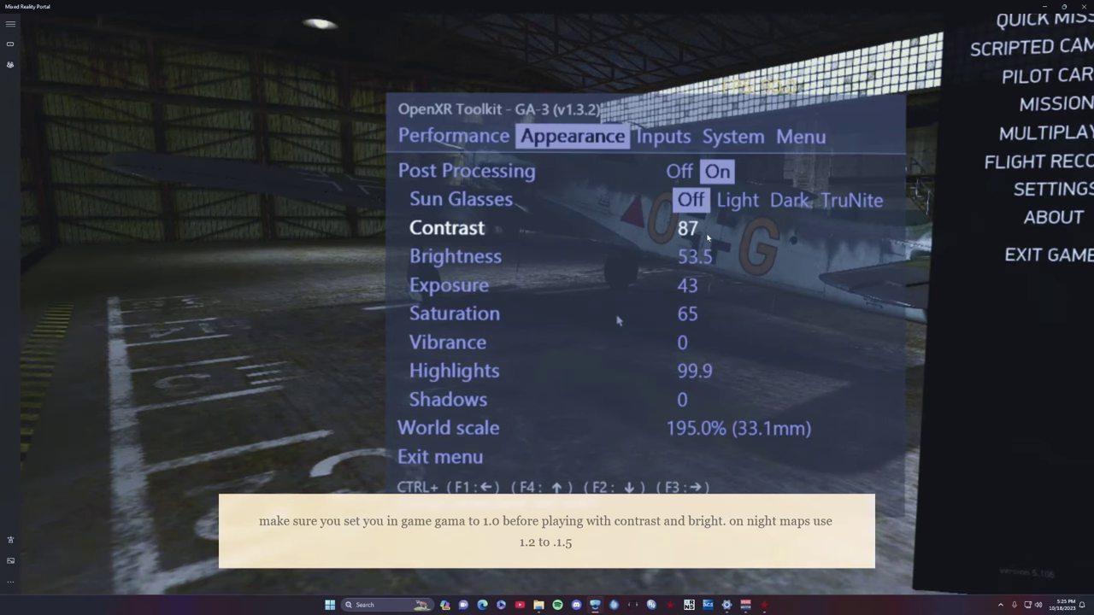
pyautogui.hotkey('ctrl', 'F1')
pyautogui.hotkey('ctrl', 'F1')
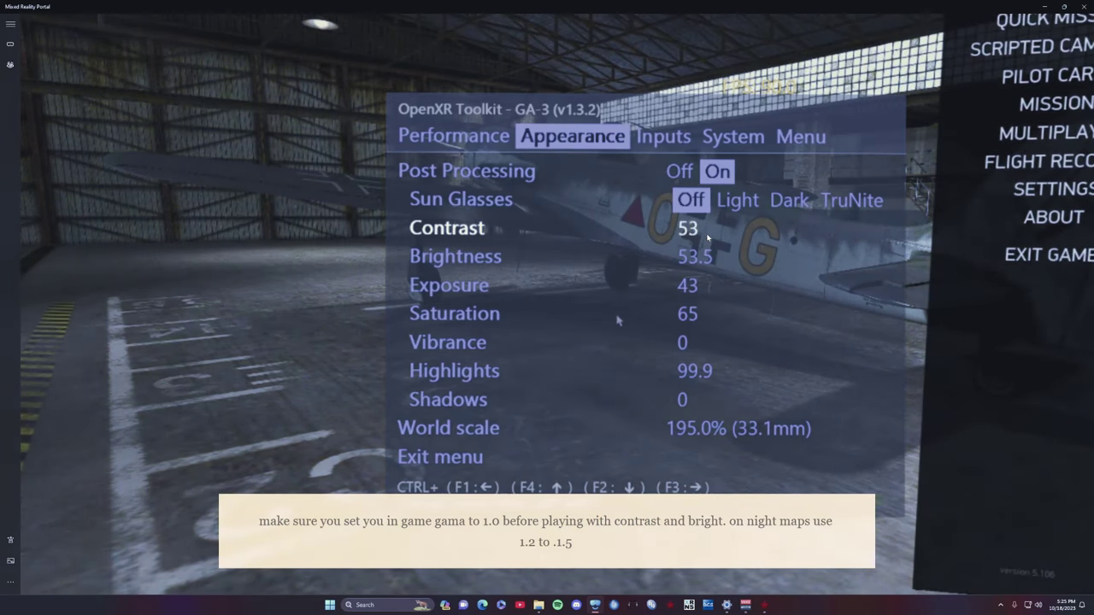
pyautogui.hotkey('ctrl', 'F1')
# Try the TruNite and Light options of Sun Glasses and set it back to Off.
pyautogui.hotkey('ctrl', 'F4')
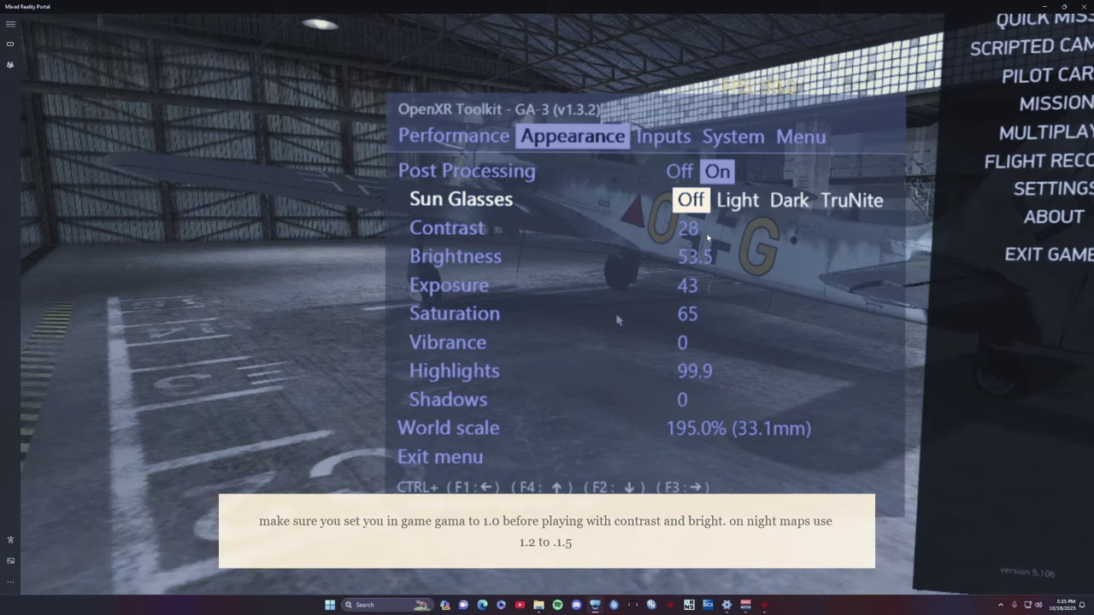
pyautogui.hotkey('ctrl', 'F1')
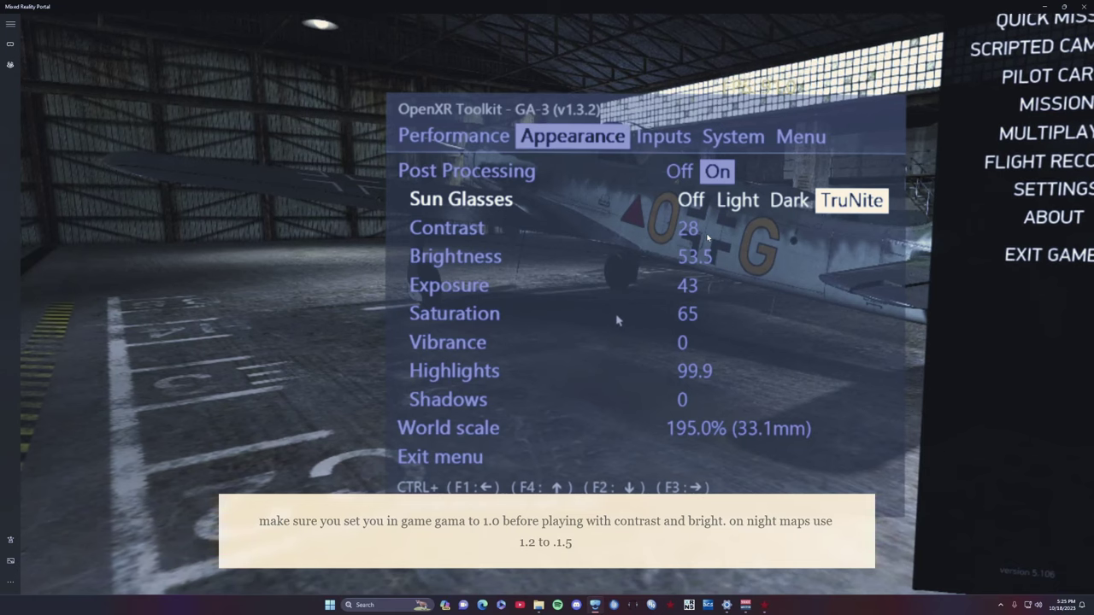
pyautogui.hotkey('ctrl', 'F2')
pyautogui.hotkey('ctrl', 'F2')
pyautogui.hotkey('ctrl', 'F2')
pyautogui.hotkey('ctrl', 'F2')
pyautogui.hotkey('ctrl', 'F2')
pyautogui.hotkey('ctrl', 'F2')
pyautogui.hotkey('ctrl', 'F2')
pyautogui.hotkey('ctrl', 'F2')
pyautogui.hotkey('ctrl', 'F2')
pyautogui.hotkey('ctrl', 'F2')
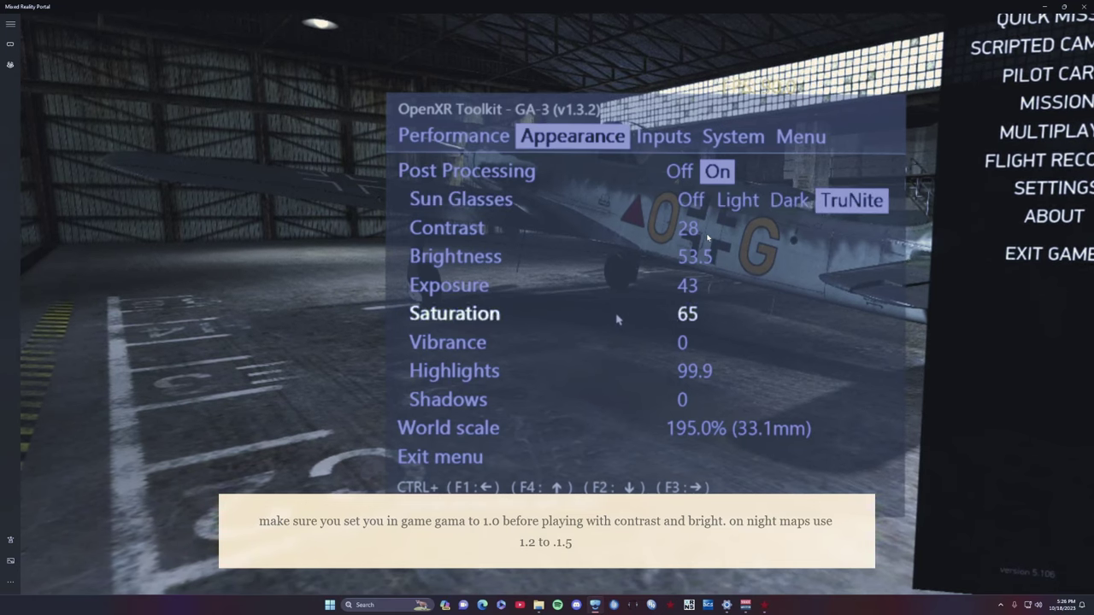
pyautogui.hotkey('ctrl', 'F2')
pyautogui.hotkey('ctrl', 'F2')
pyautogui.hotkey('ctrl', 'F1')
pyautogui.hotkey('ctrl', 'F1')
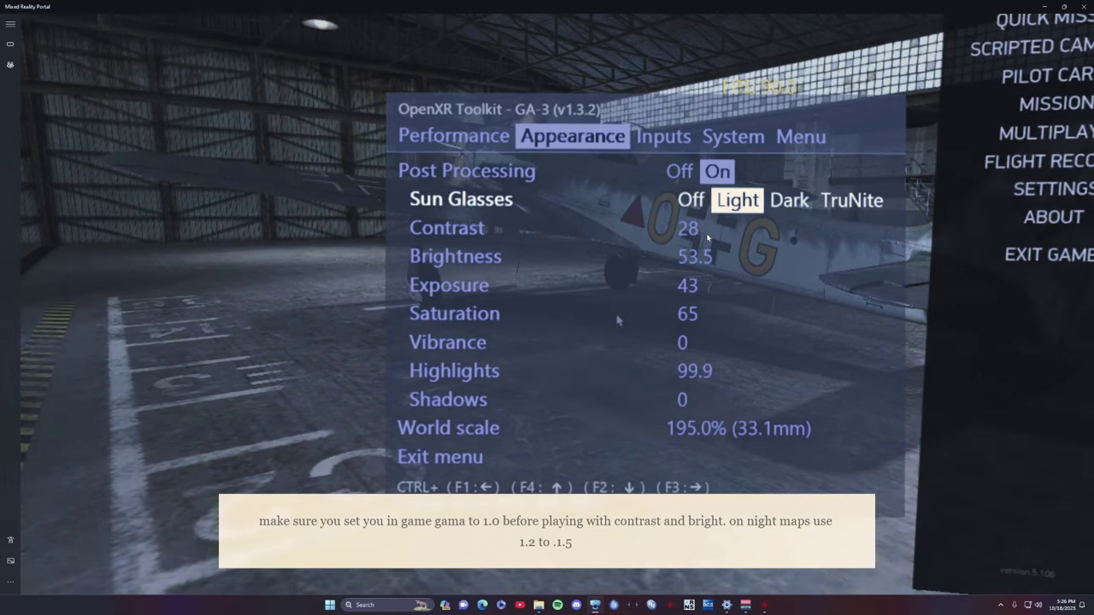
pyautogui.hotkey('ctrl', 'F1')
# Compare the post-processing Contrast at 100 and 78.5, and bring it back to 91.
pyautogui.hotkey('ctrl', 'F2')
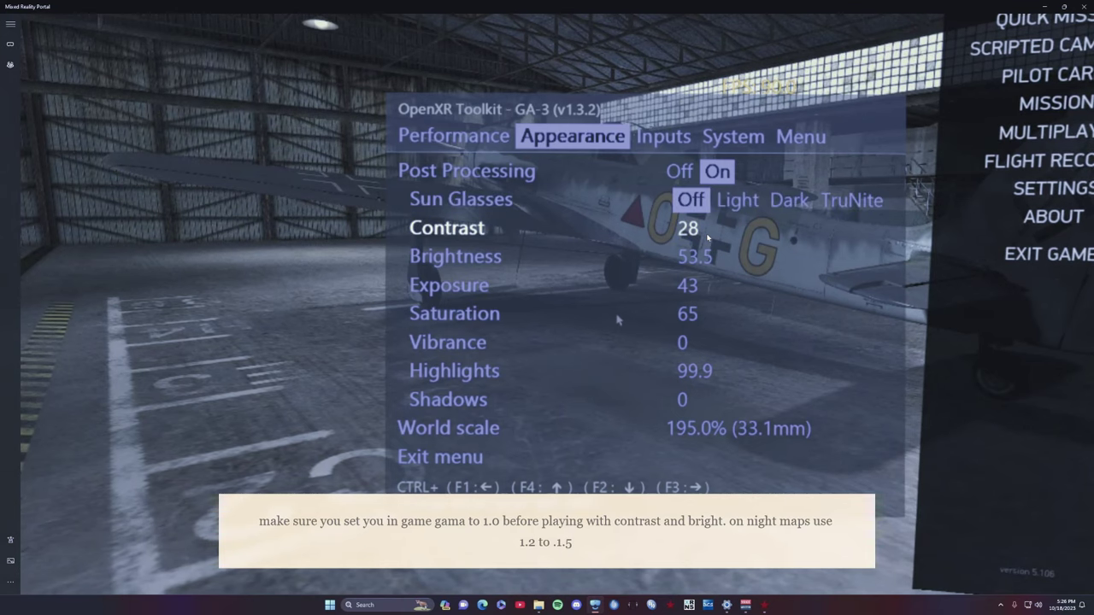
pyautogui.hotkey('ctrl', 'F3')
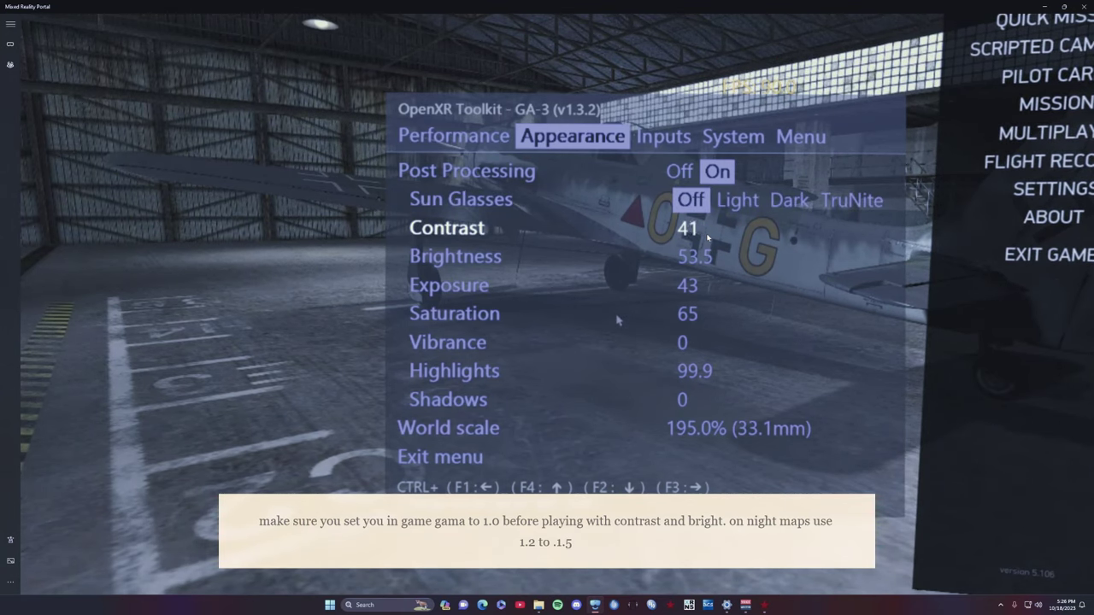
pyautogui.hotkey('ctrl', 'F3')
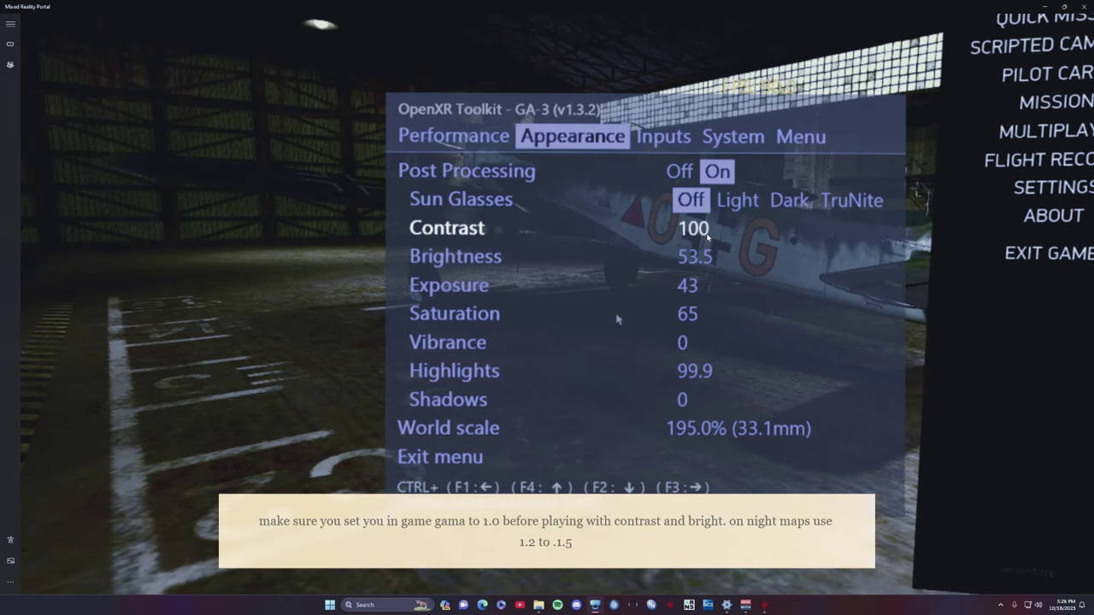
pyautogui.hotkey('ctrl', 'F1')
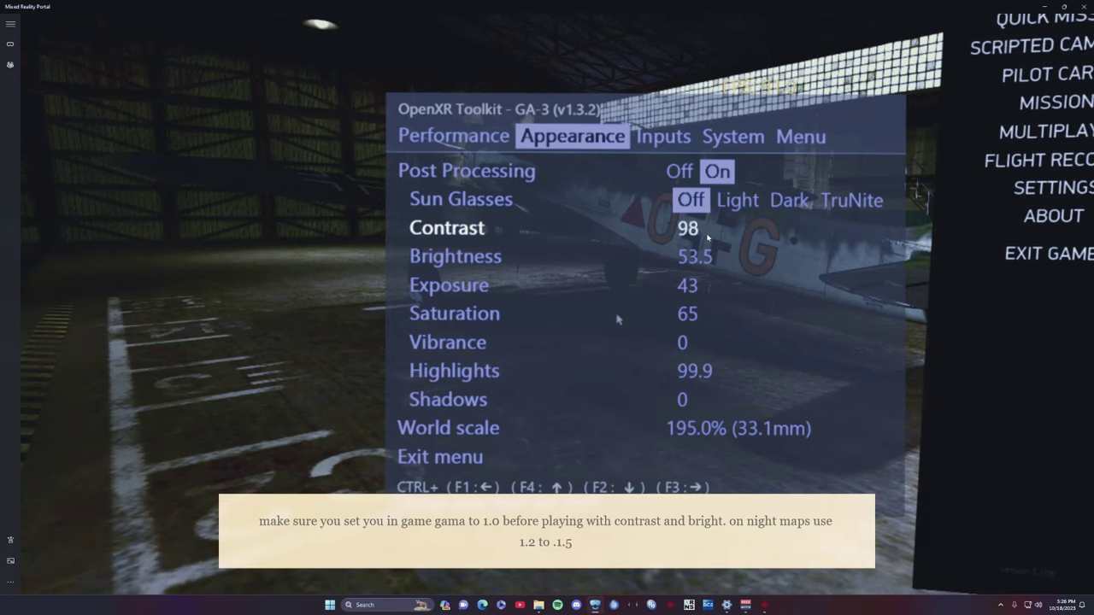
pyautogui.hotkey('ctrl', 'F1')
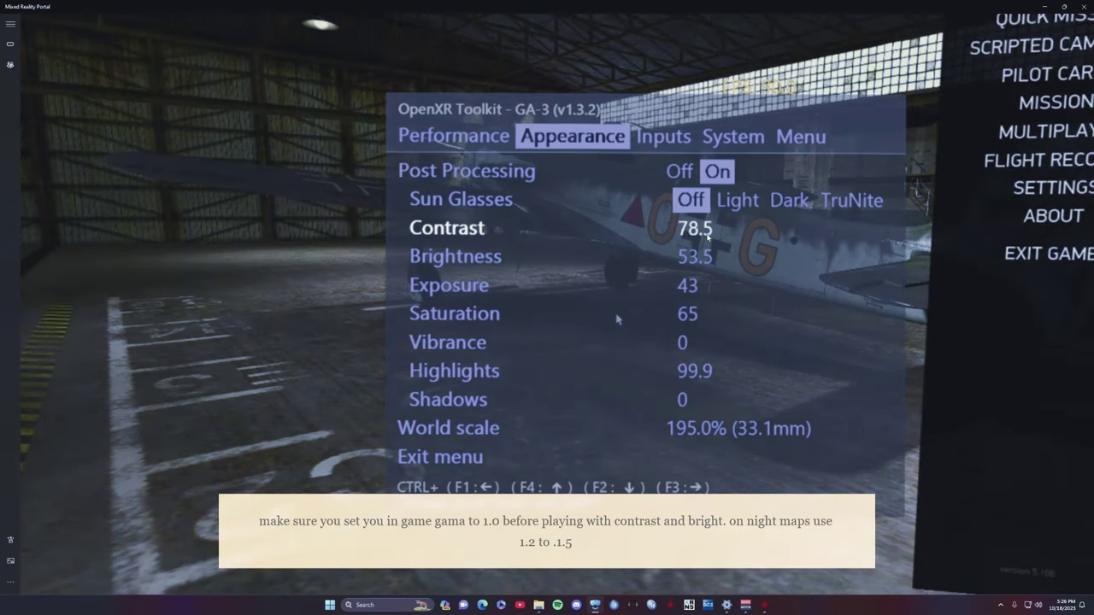
pyautogui.hotkey('ctrl', 'F3')
pyautogui.hotkey('ctrl', 'F3')
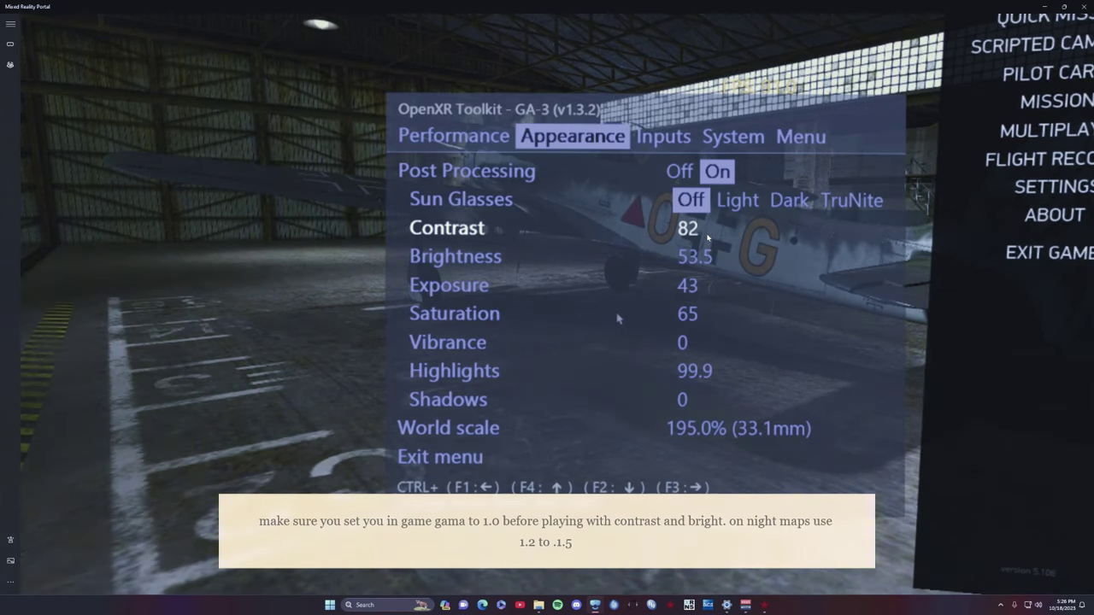
pyautogui.hotkey('ctrl', 'F1')
pyautogui.hotkey('ctrl', 'F1')
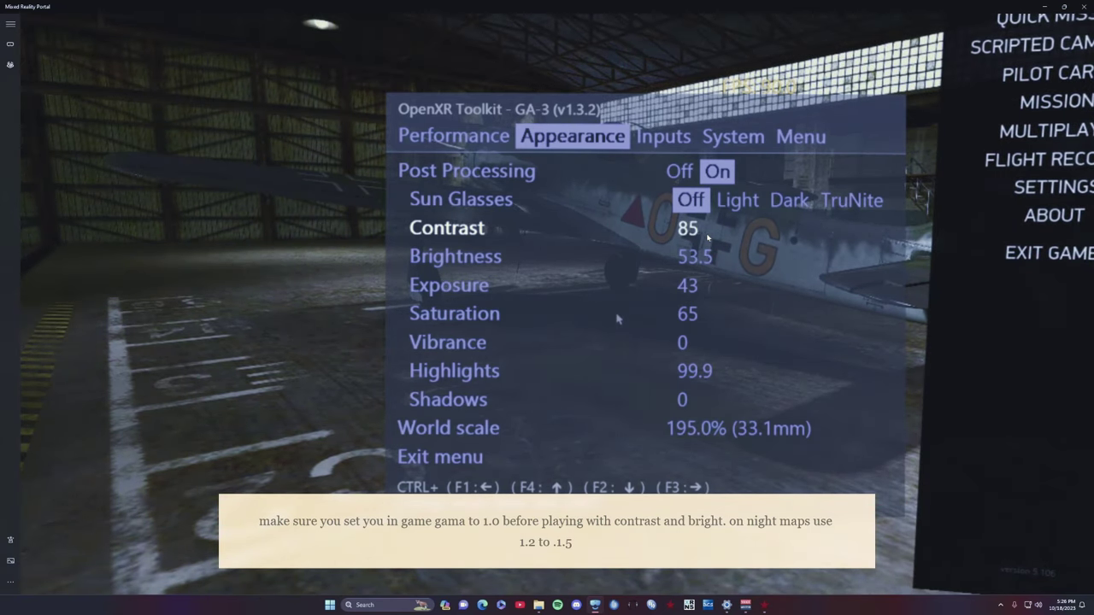
pyautogui.hotkey('ctrl', 'F3')
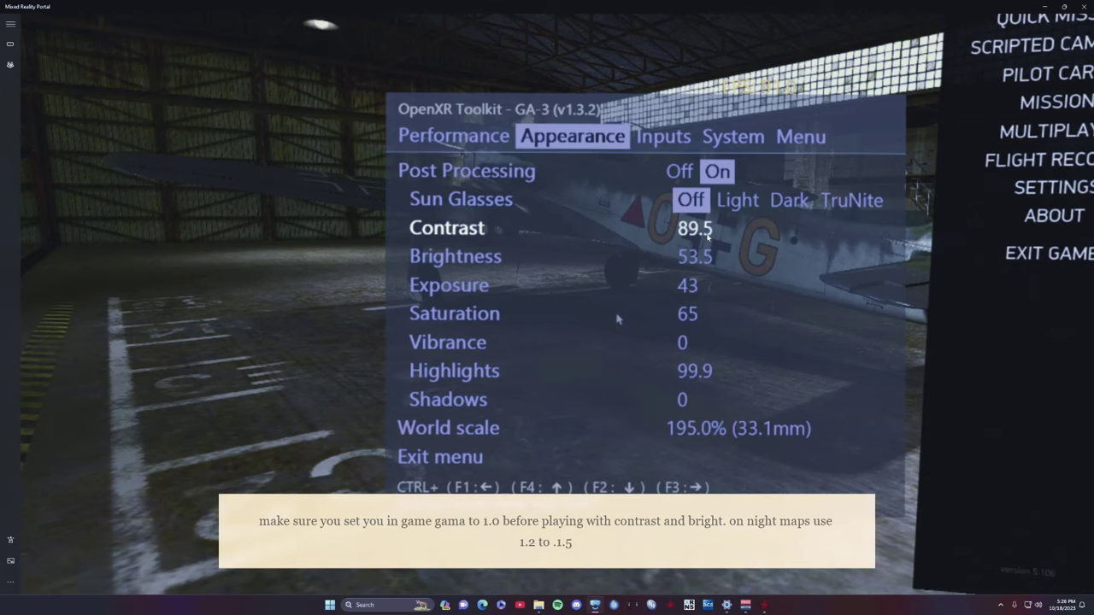
pyautogui.hotkey('ctrl', 'F3')
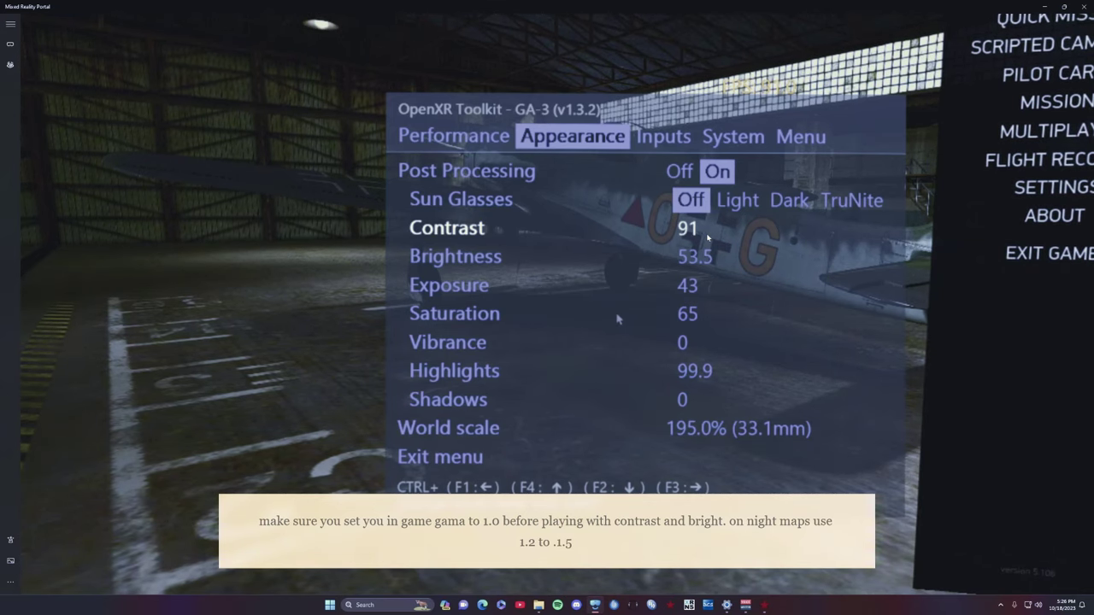
# Fine-tune the post-processing Contrast to 88.
pyautogui.hotkey('ctrl', 'F1')
pyautogui.hotkey('ctrl', 'F1')
pyautogui.hotkey('ctrl', 'F1')
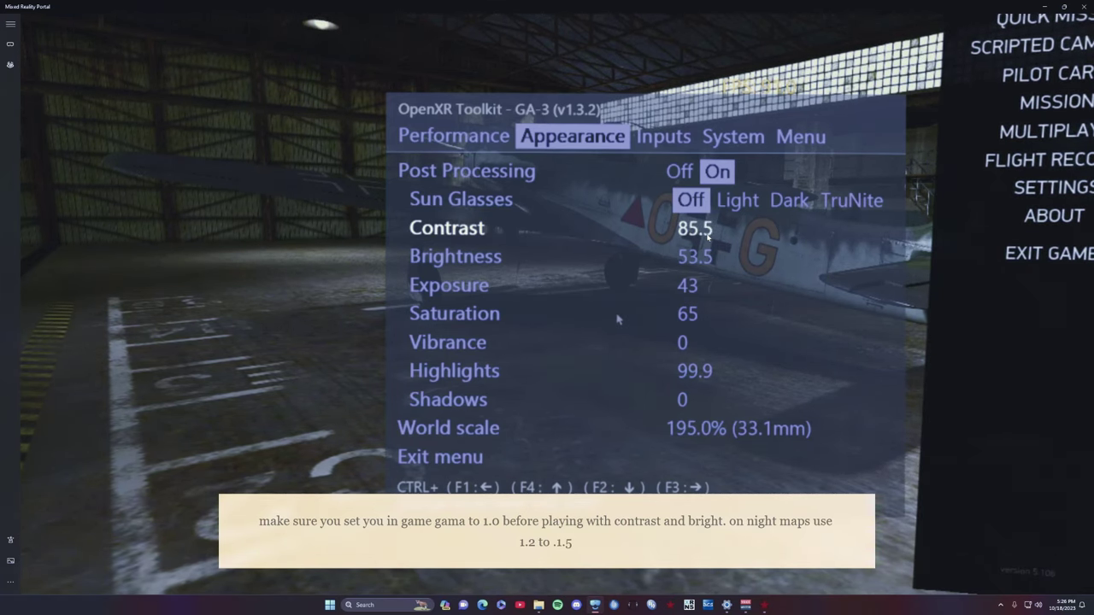
pyautogui.hotkey('ctrl', 'F1')
pyautogui.hotkey('ctrl', 'F3')
pyautogui.hotkey('ctrl', 'F1')
# Raise the post-processing Brightness to 74.
pyautogui.hotkey('ctrl', 'F2')
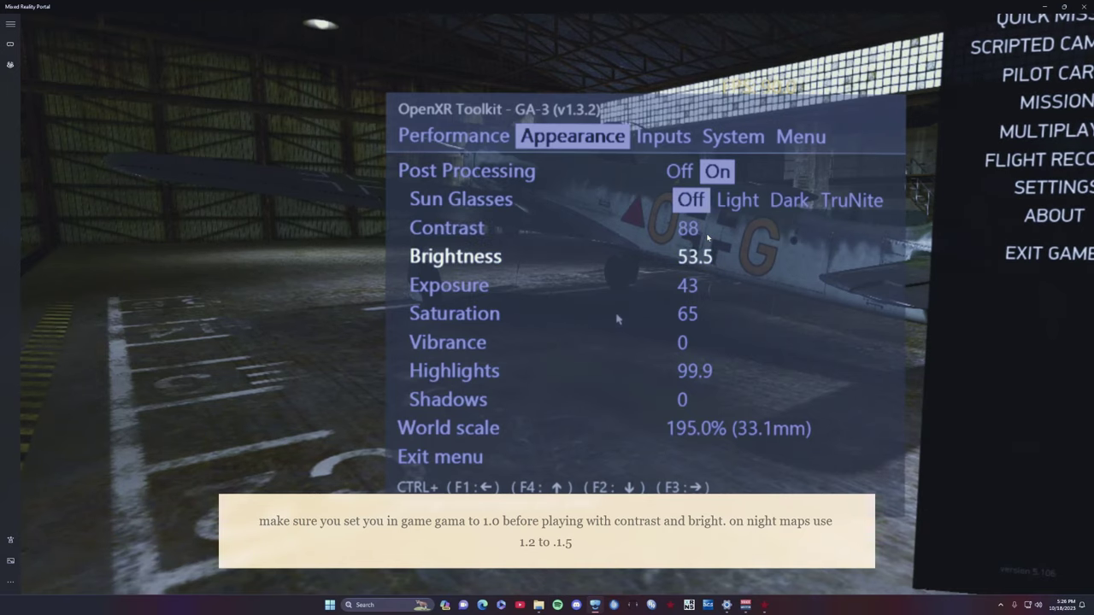
pyautogui.hotkey('ctrl', 'F3')
pyautogui.hotkey('ctrl', 'F3')
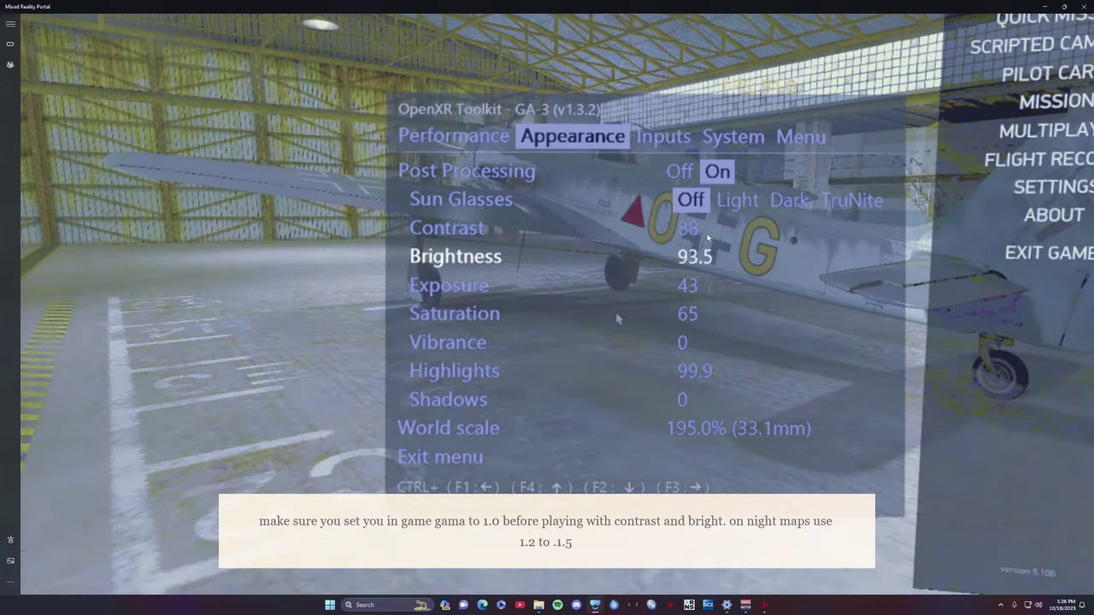
pyautogui.hotkey('ctrl', 'F1')
pyautogui.hotkey('ctrl', 'F3')
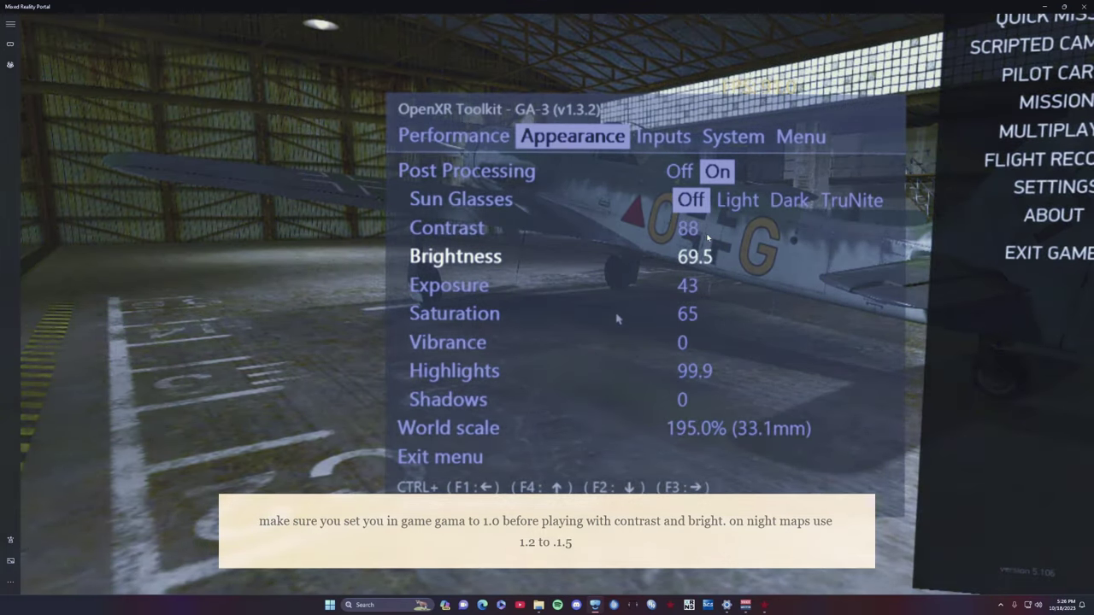
pyautogui.hotkey('ctrl', 'F1')
pyautogui.hotkey('ctrl', 'F2')
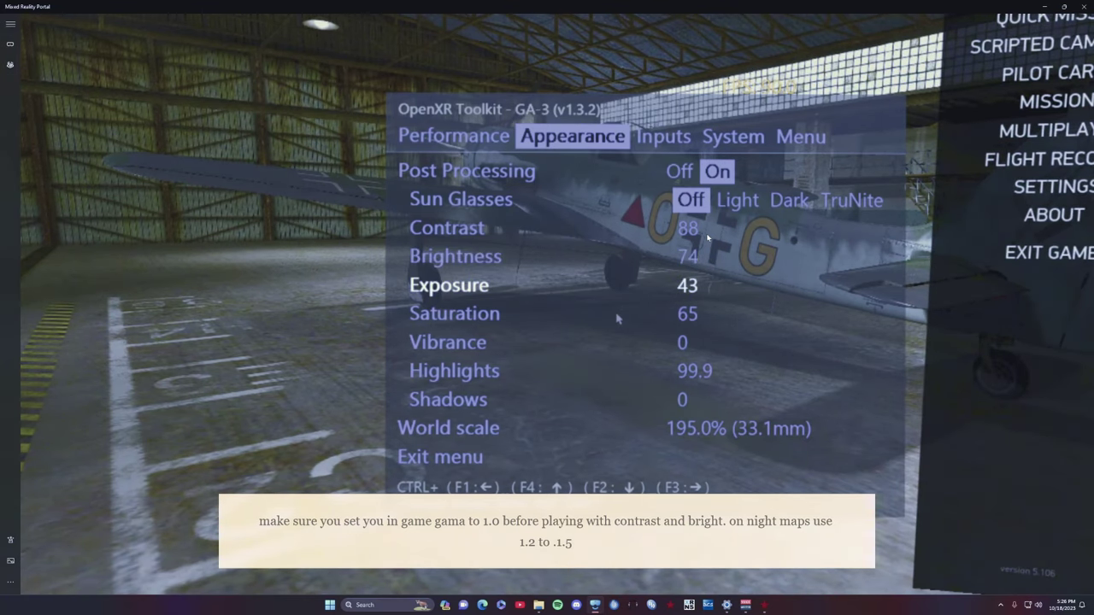
pyautogui.hotkey('ctrl', 'F2')
pyautogui.hotkey('ctrl', 'F2')
pyautogui.hotkey('ctrl', 'F2')
pyautogui.hotkey('ctrl', 'F2')
pyautogui.hotkey('ctrl', 'F2')
pyautogui.hotkey('ctrl', 'F2')
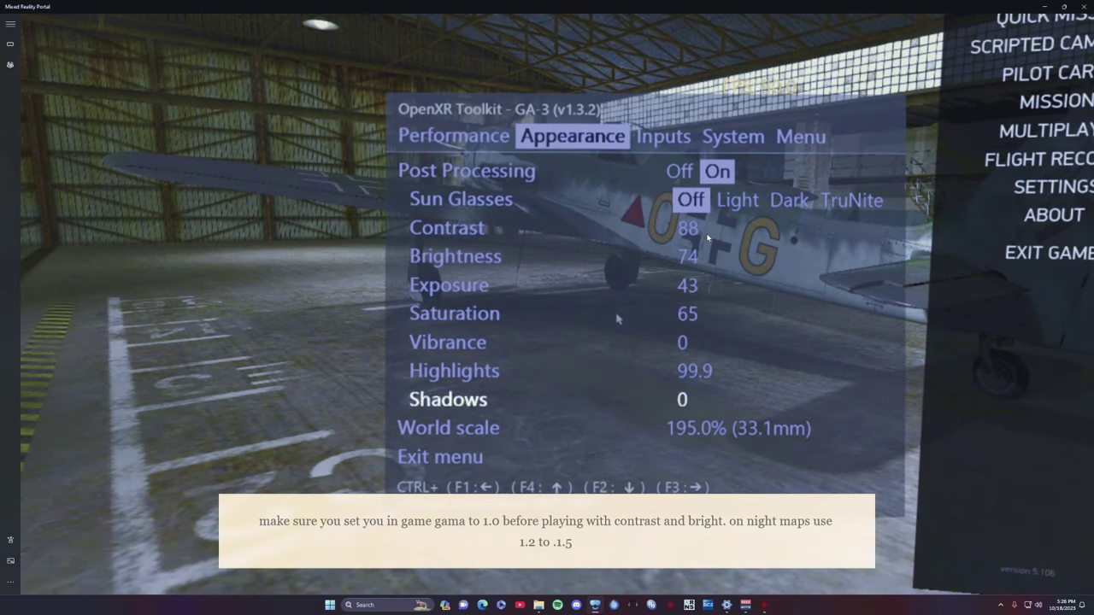
pyautogui.hotkey('ctrl', 'F2')
pyautogui.hotkey('ctrl', 'F2')
pyautogui.hotkey('ctrl', 'F2')
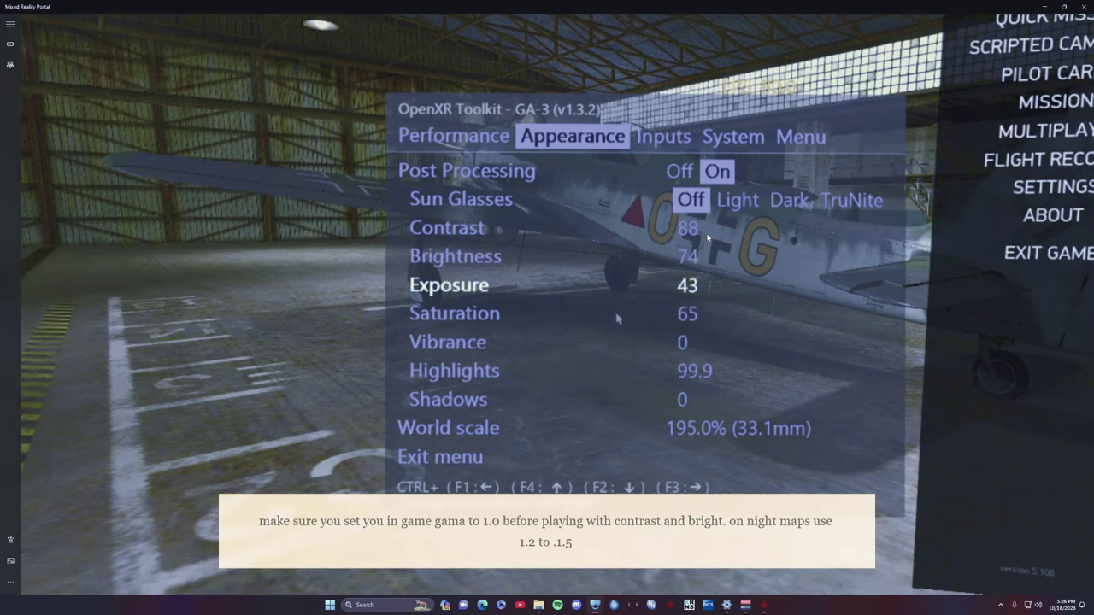
# Try the post-processing Exposure at 100, bring it down to 47, and move on to Saturation.
pyautogui.hotkey('ctrl', 'F3')
pyautogui.hotkey('ctrl', 'F3')
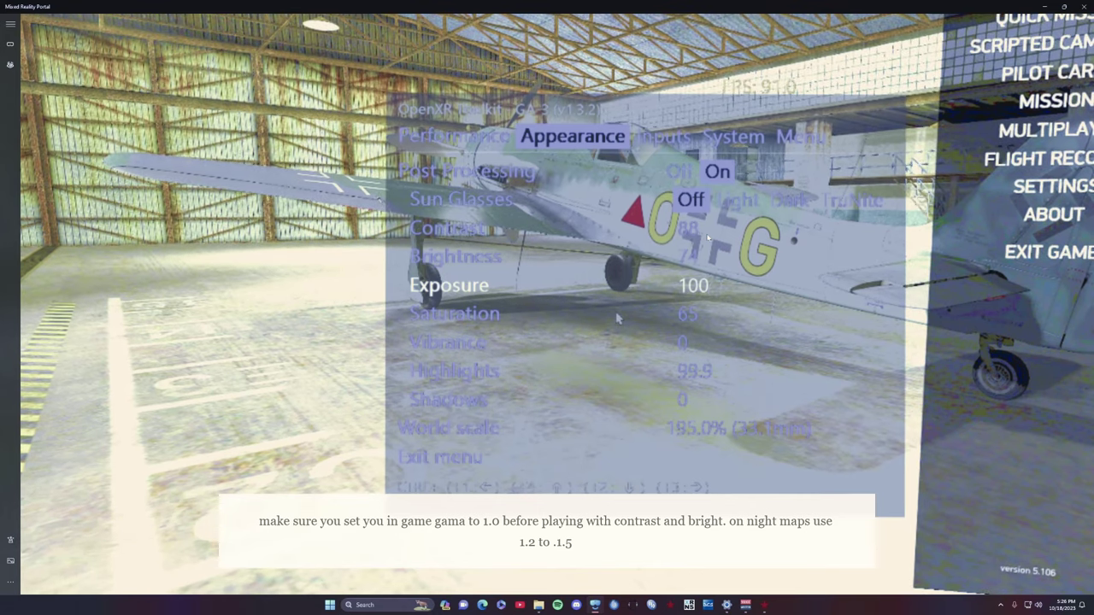
pyautogui.hotkey('ctrl', 'F1')
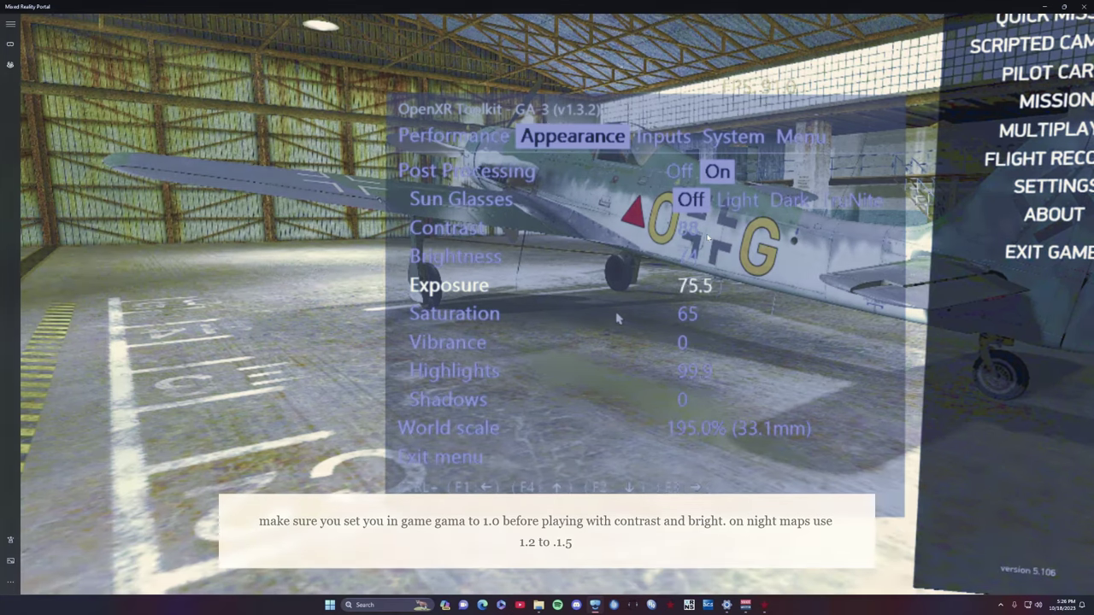
pyautogui.hotkey('ctrl', 'F1')
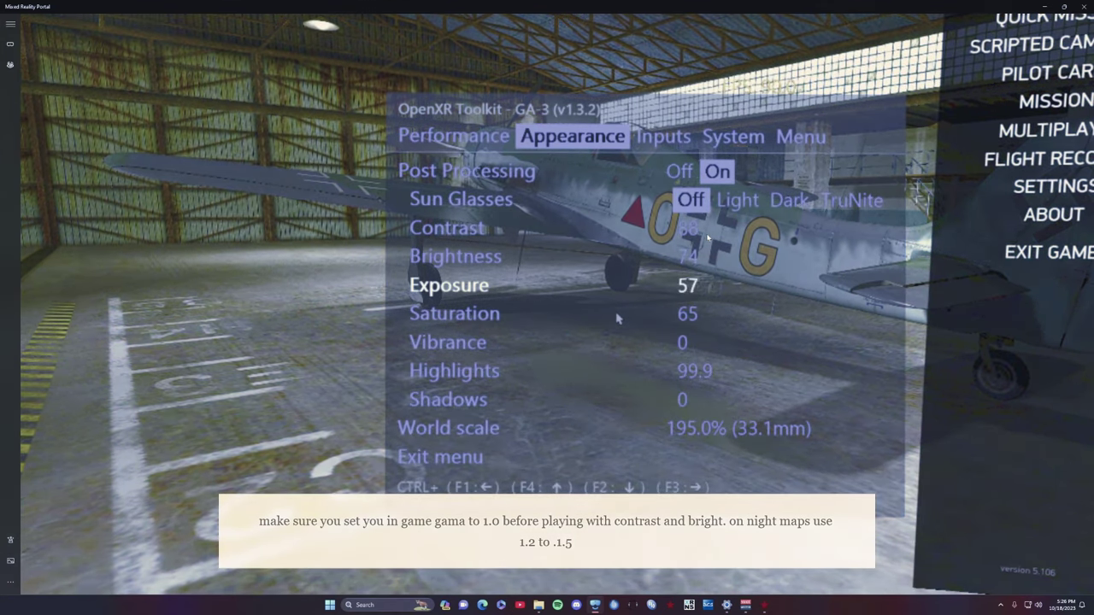
pyautogui.hotkey('ctrl', 'F1')
pyautogui.hotkey('ctrl', 'F1')
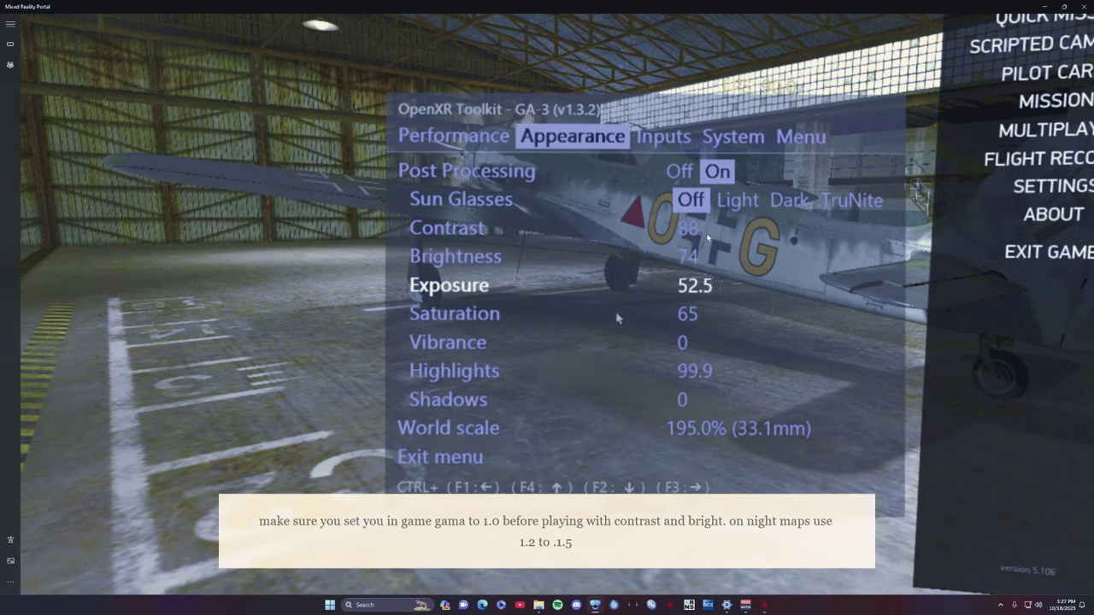
pyautogui.hotkey('ctrl', 'F1')
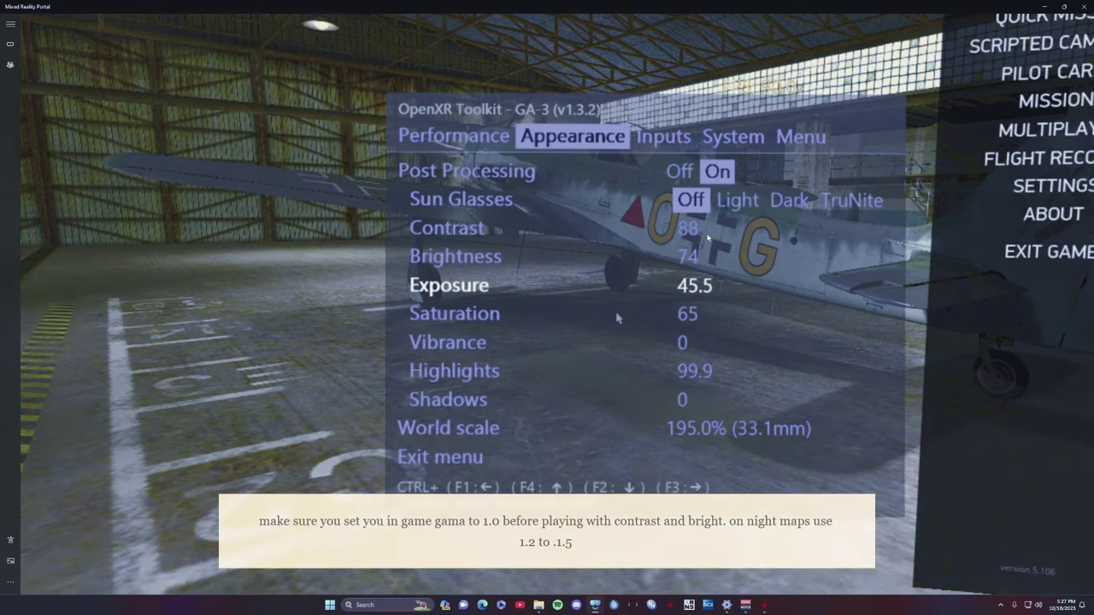
pyautogui.hotkey('ctrl', 'F3')
pyautogui.hotkey('ctrl', 'F2')
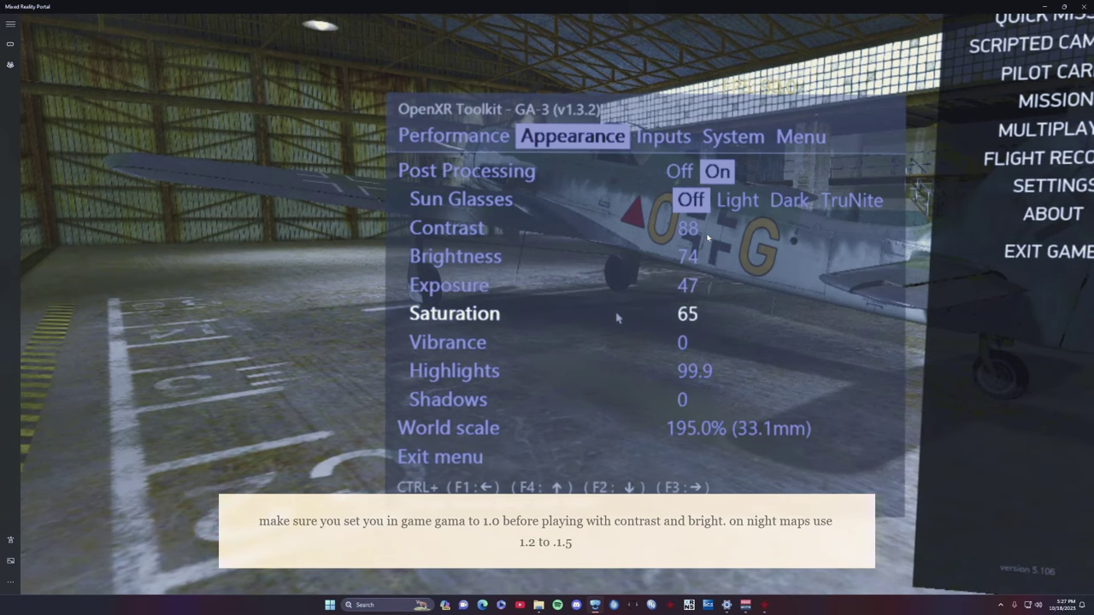